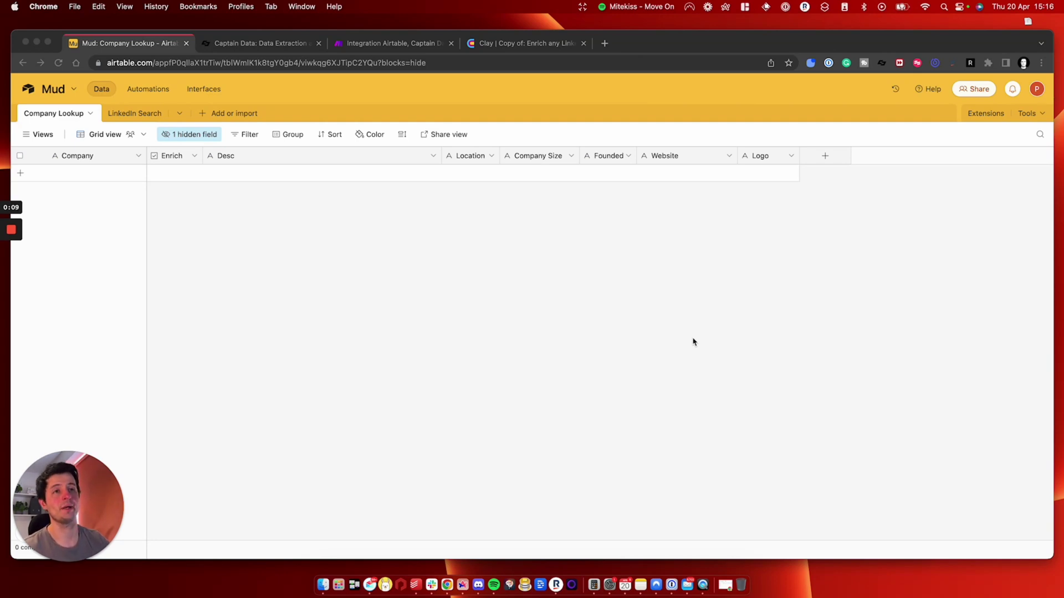
# In Clay, copy row 8's LinkedIn URL into row 9 and check that it enriches fully
pyautogui.click(500, 49)
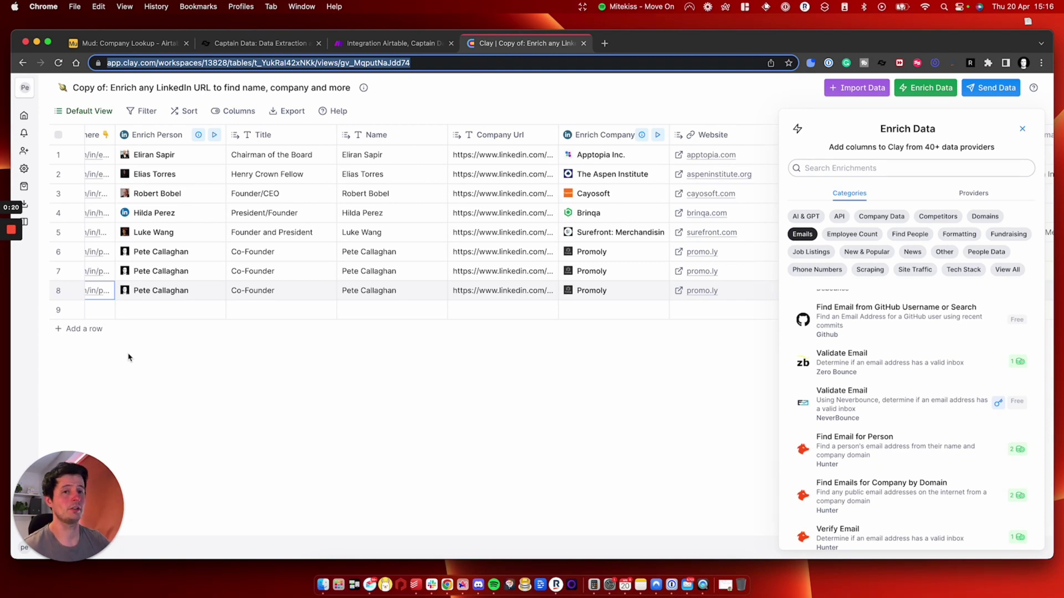
pyautogui.hscroll(-3, 129, 358)
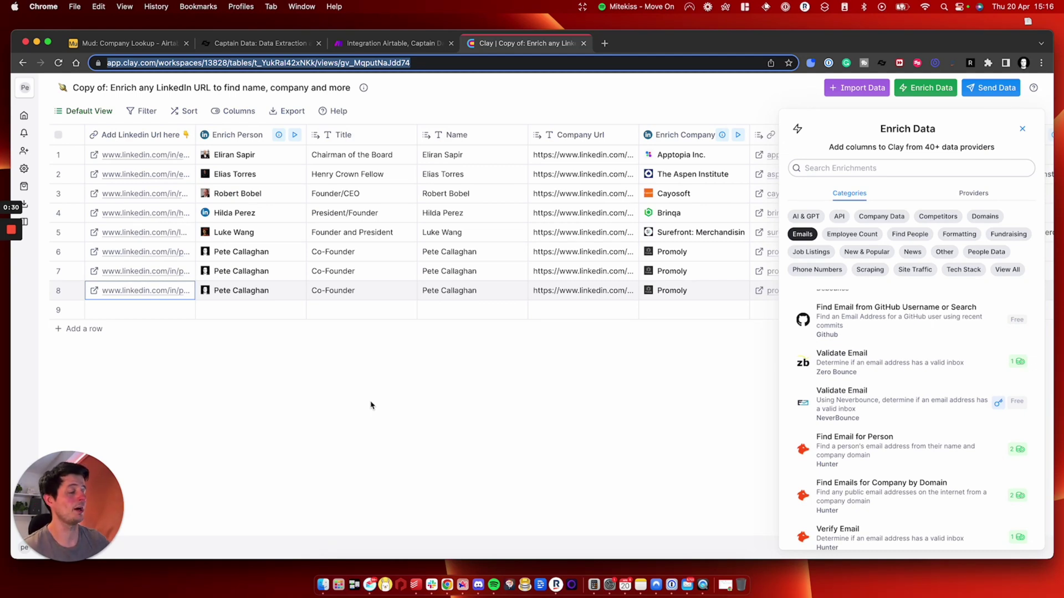
pyautogui.click(132, 292)
pyautogui.press('super+c')
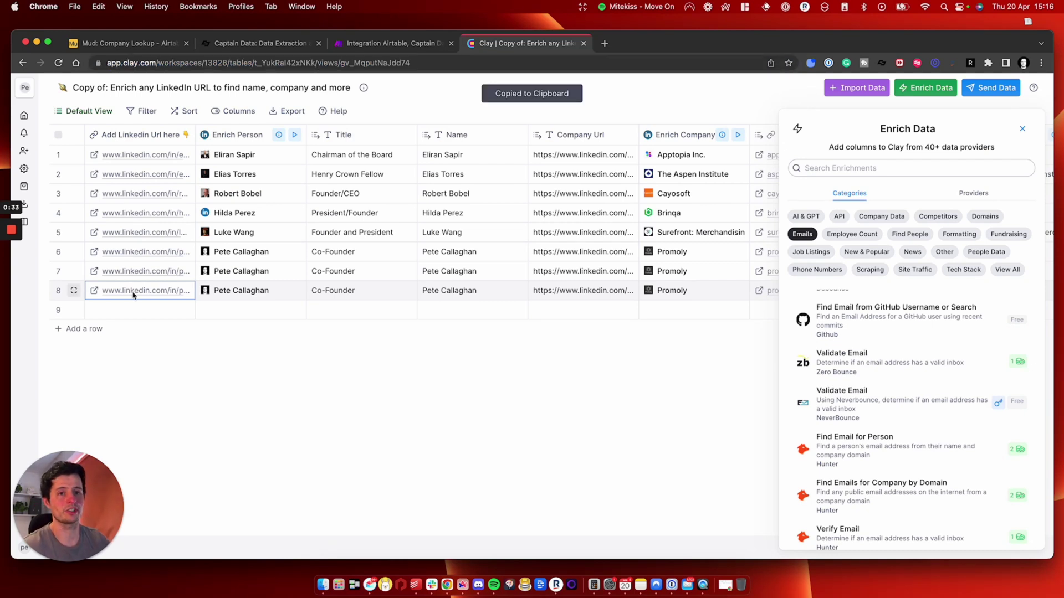
pyautogui.doubleClick(132, 292)
pyautogui.click(134, 378)
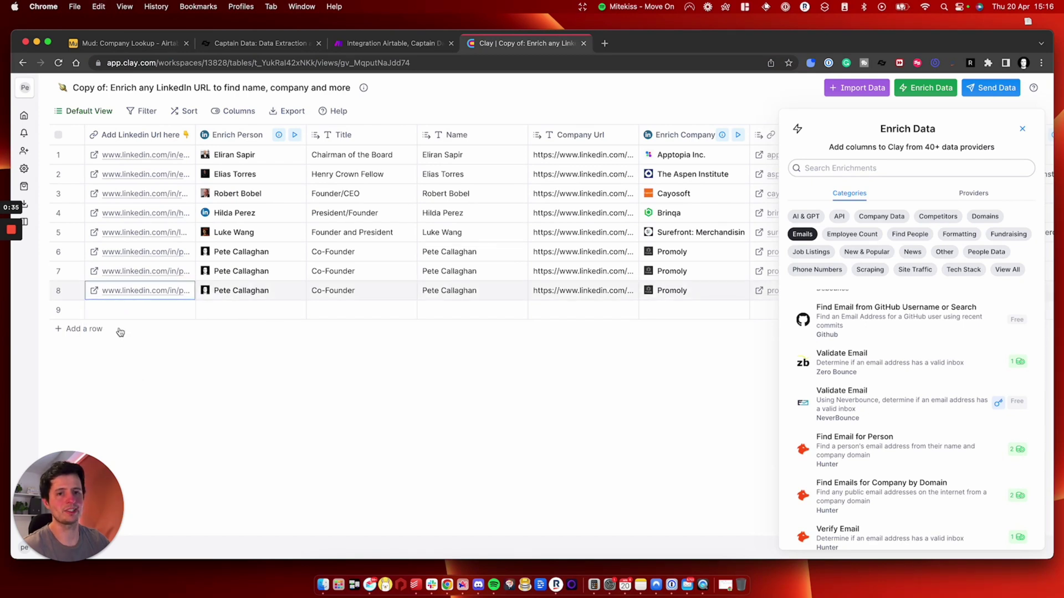
pyautogui.click(115, 313)
pyautogui.press('super+v')
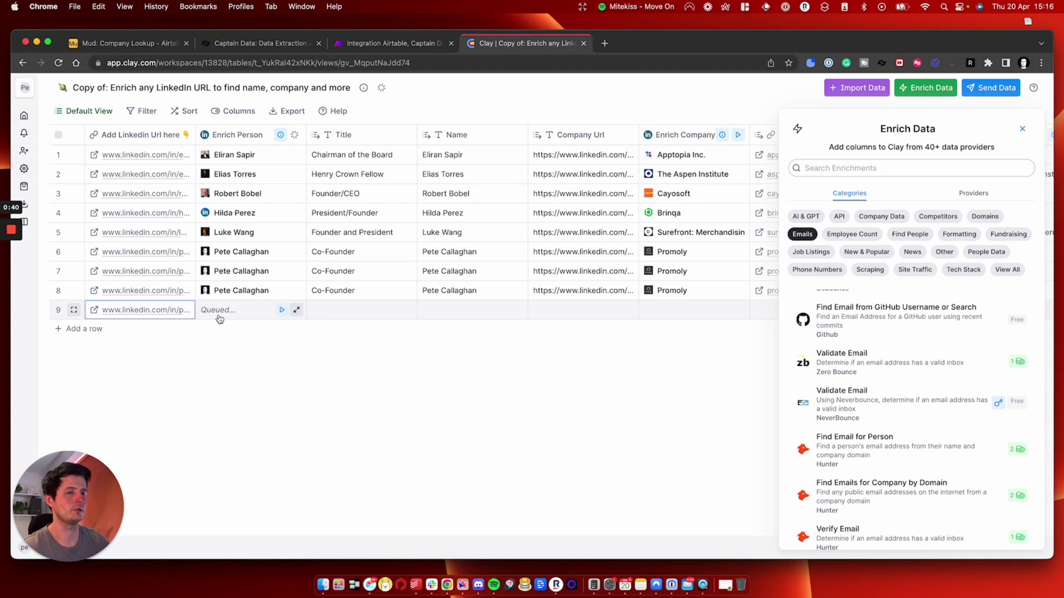
pyautogui.hscroll(5, 241, 317)
pyautogui.hscroll(10, 243, 319)
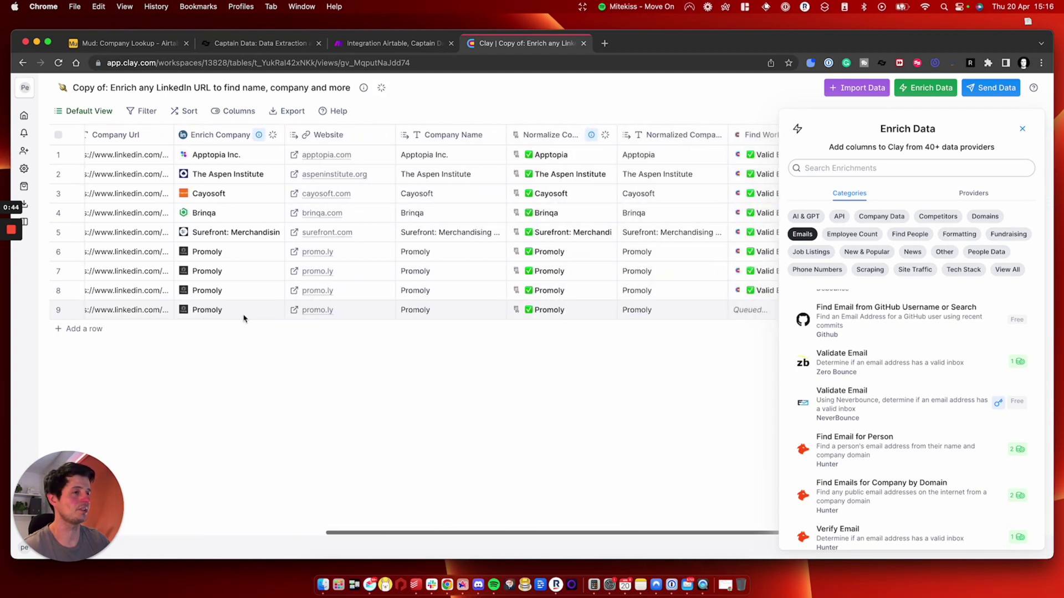
pyautogui.hscroll(-15, 244, 319)
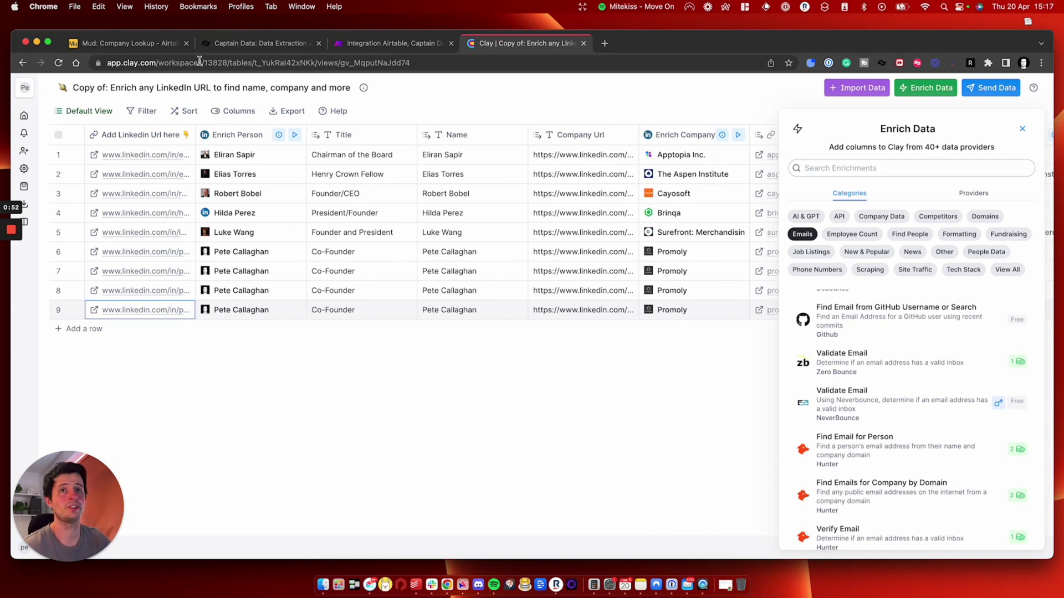
# Add Promoly, Growleady and Ford as new records in the Company Lookup table
pyautogui.click(130, 42)
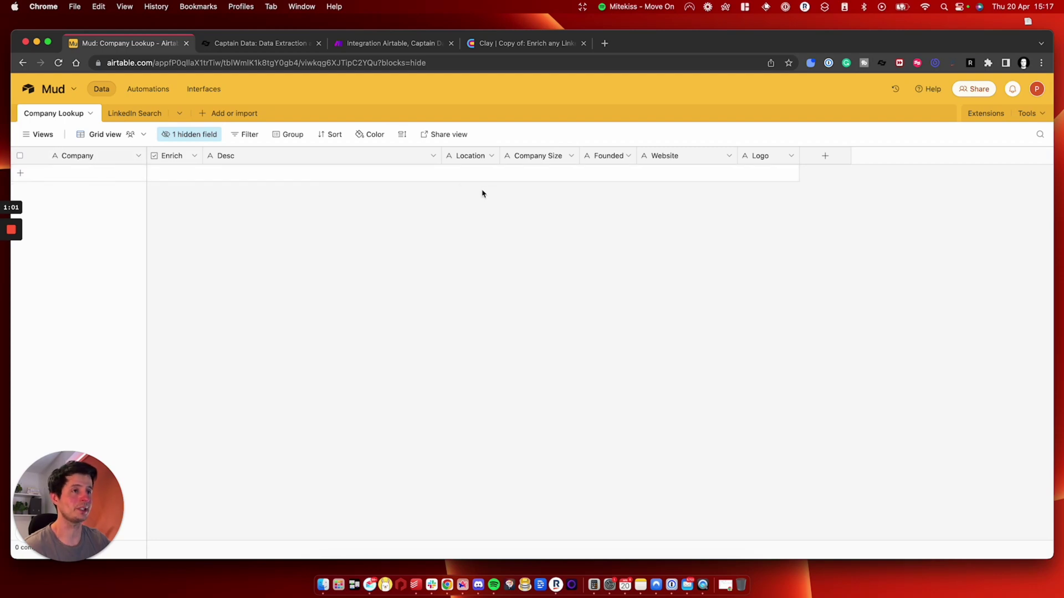
pyautogui.click(85, 174)
pyautogui.write('Po')
pyautogui.write('romoly')
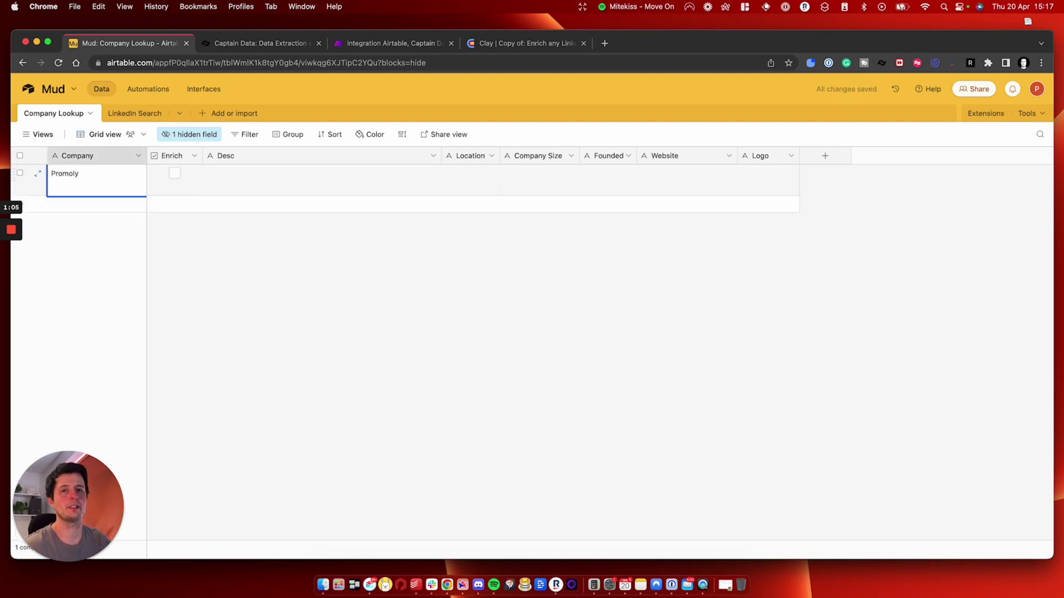
pyautogui.click(87, 316)
pyautogui.click(73, 208)
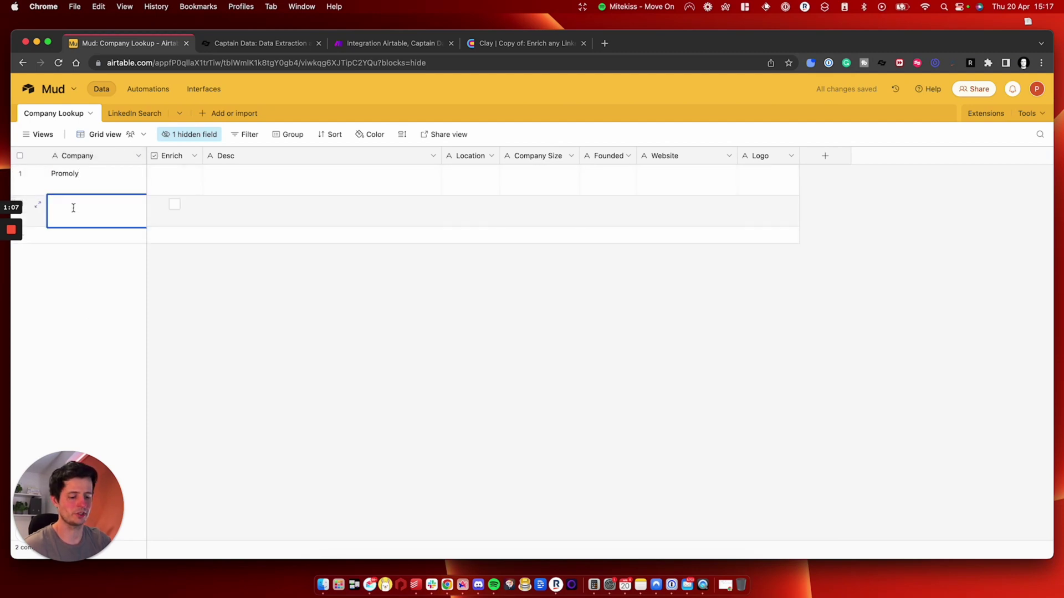
pyautogui.write('Growleady')
pyautogui.click(90, 268)
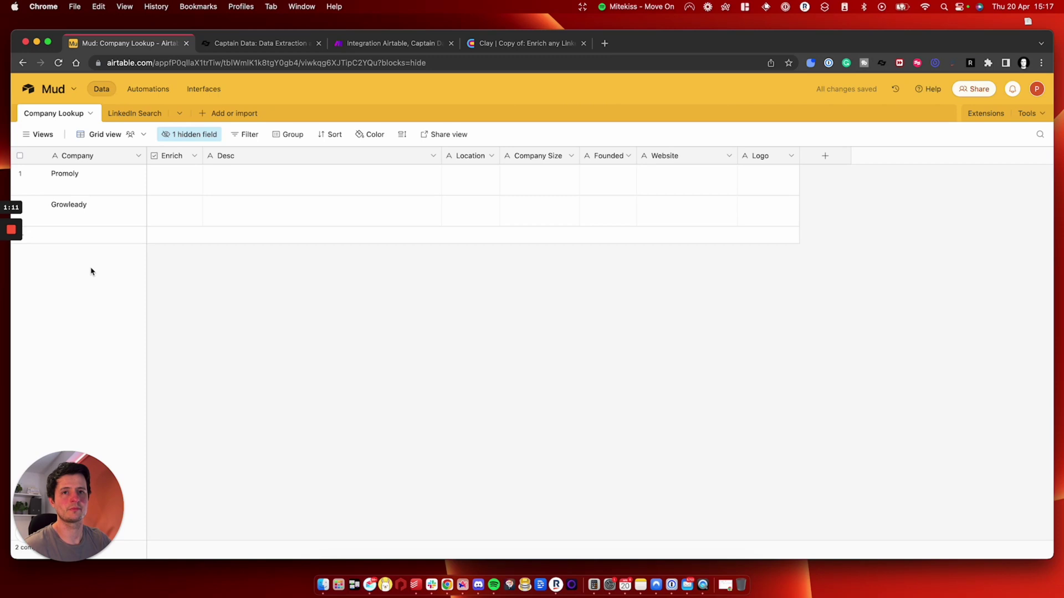
pyautogui.click(74, 239)
pyautogui.write('Ford')
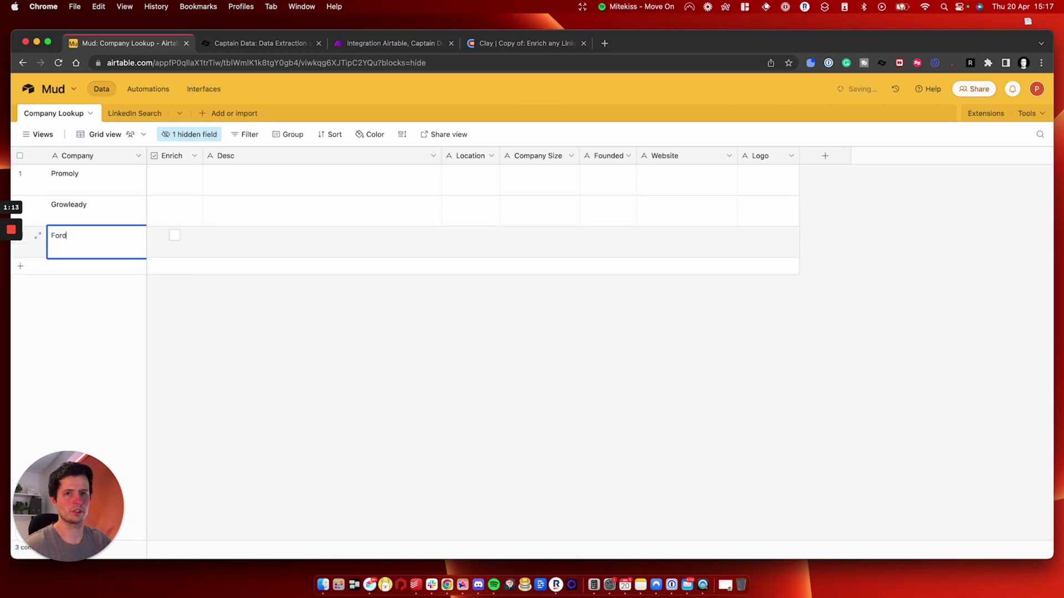
pyautogui.click(89, 306)
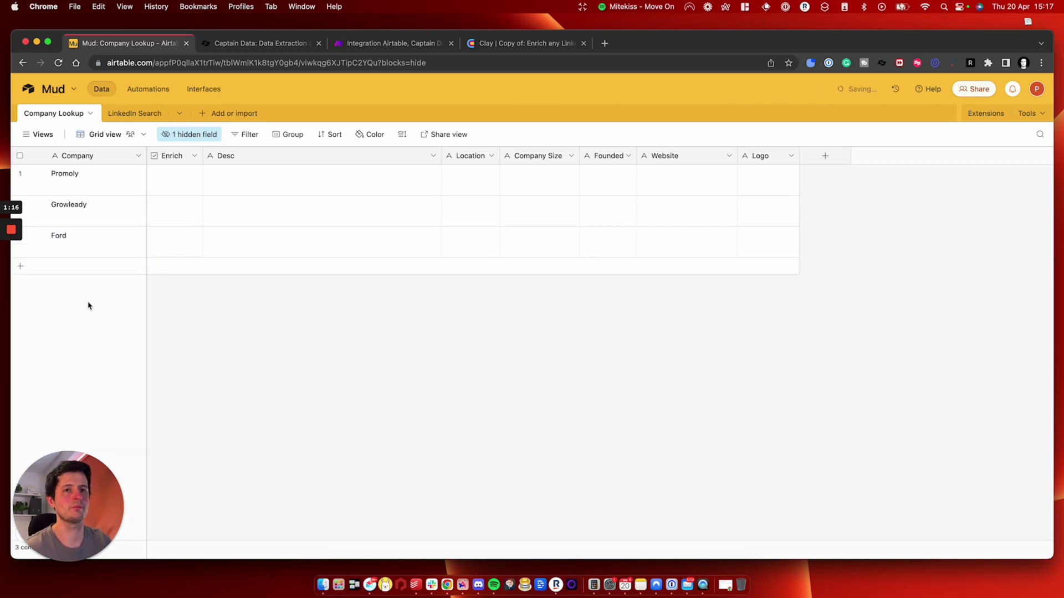
# Tick Enrich for Promoly, Growleady and Ford
pyautogui.click(175, 177)
pyautogui.click(174, 206)
pyautogui.click(174, 237)
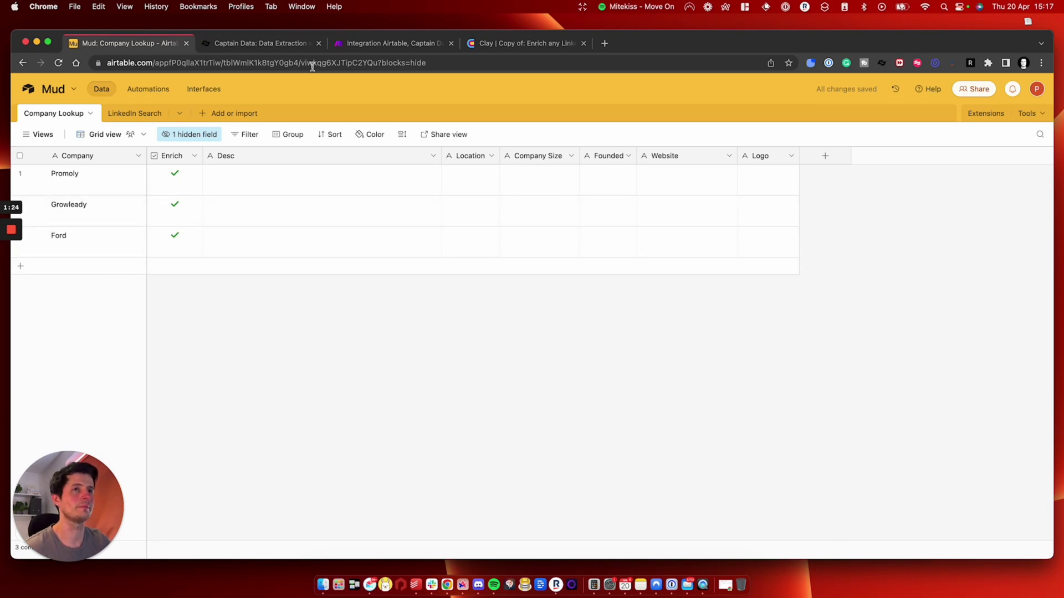
# Inspect Make's Airtable Watch Records trigger: base Mud, table Prospects, field Enrich time
pyautogui.click(365, 44)
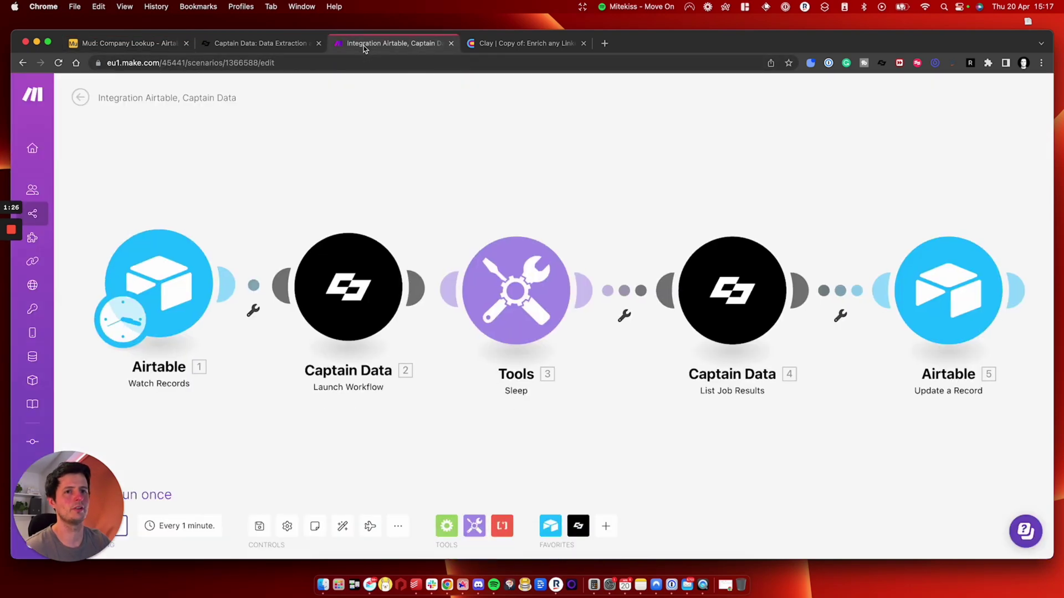
pyautogui.click(161, 278)
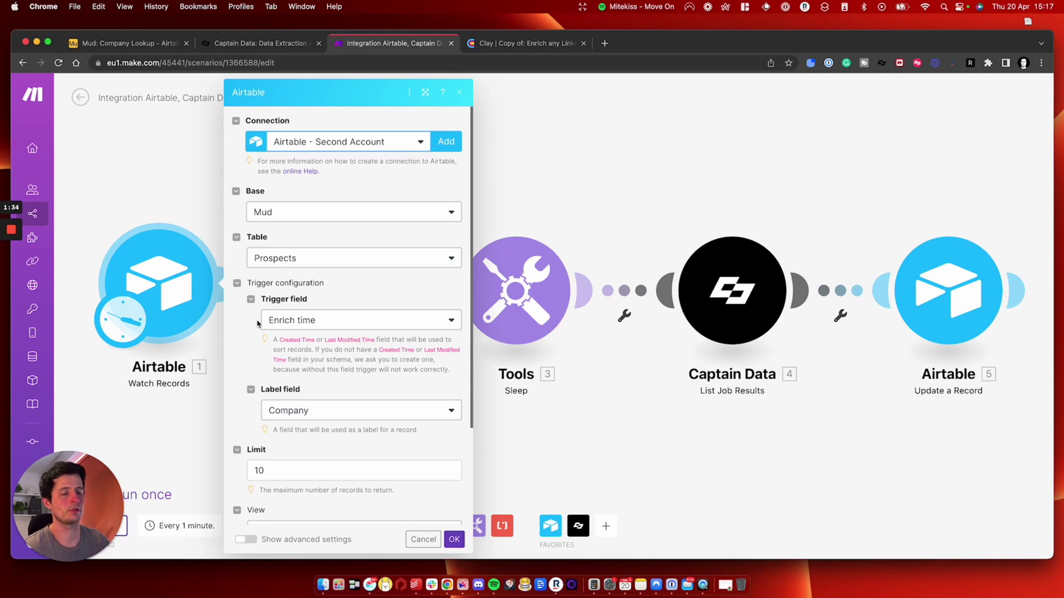
# Unhide the Enrich time field to view the three companies' timestamps
pyautogui.click(134, 47)
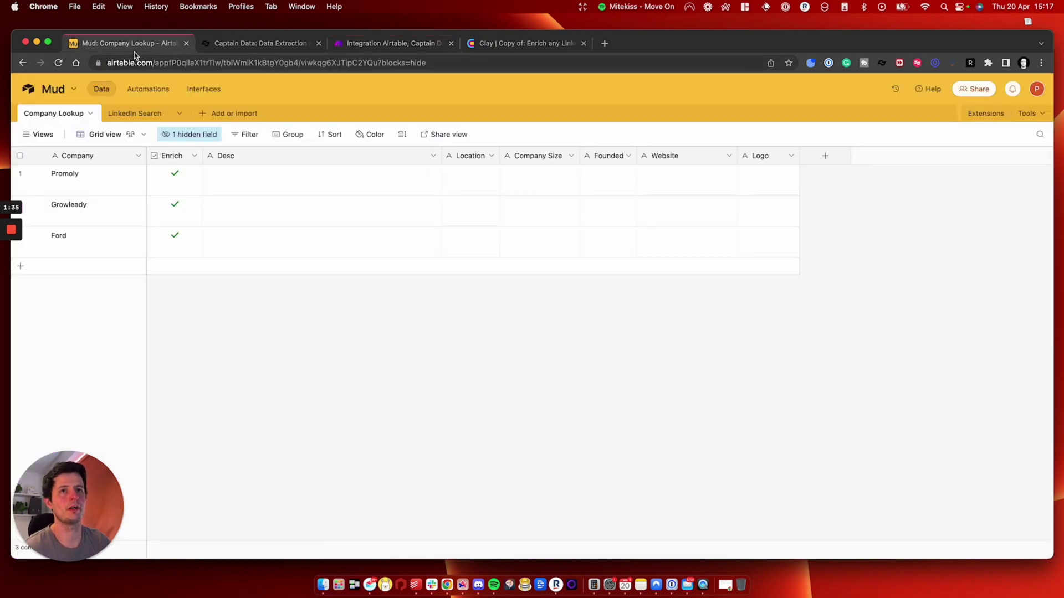
pyautogui.click(198, 136)
pyautogui.click(171, 196)
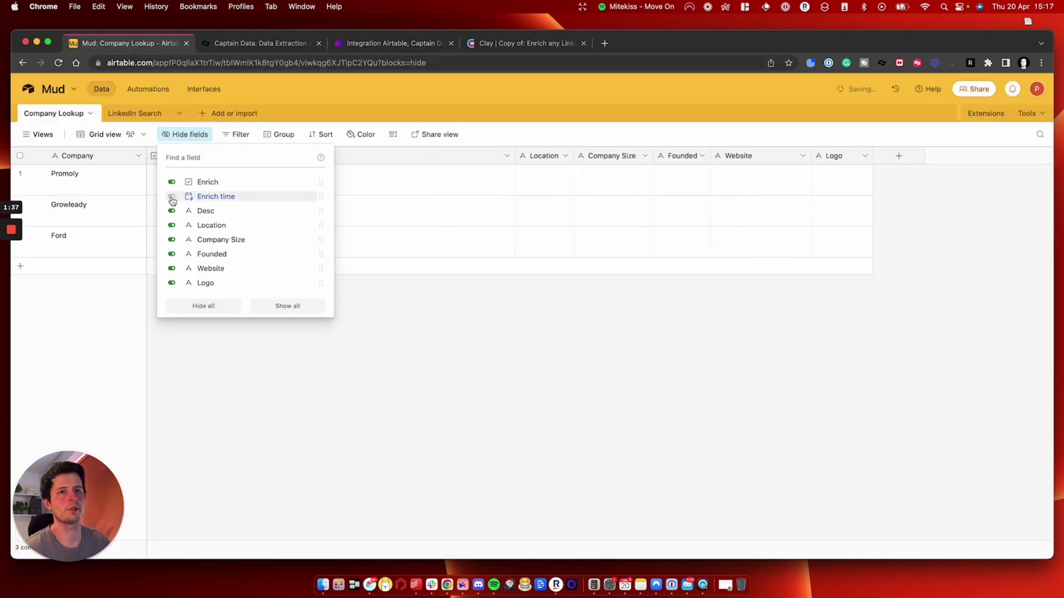
pyautogui.click(360, 370)
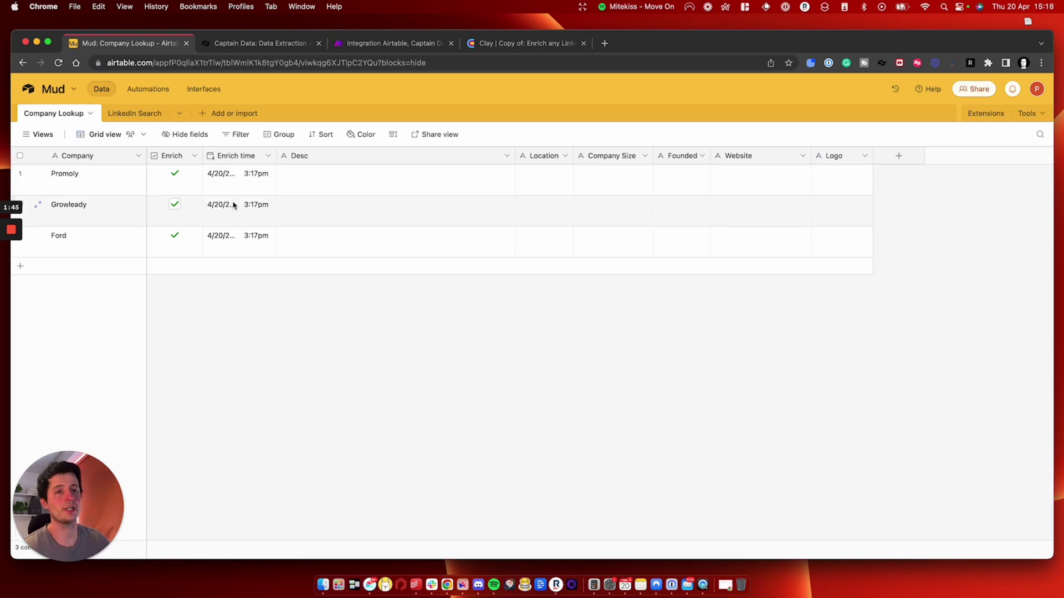
pyautogui.click(230, 44)
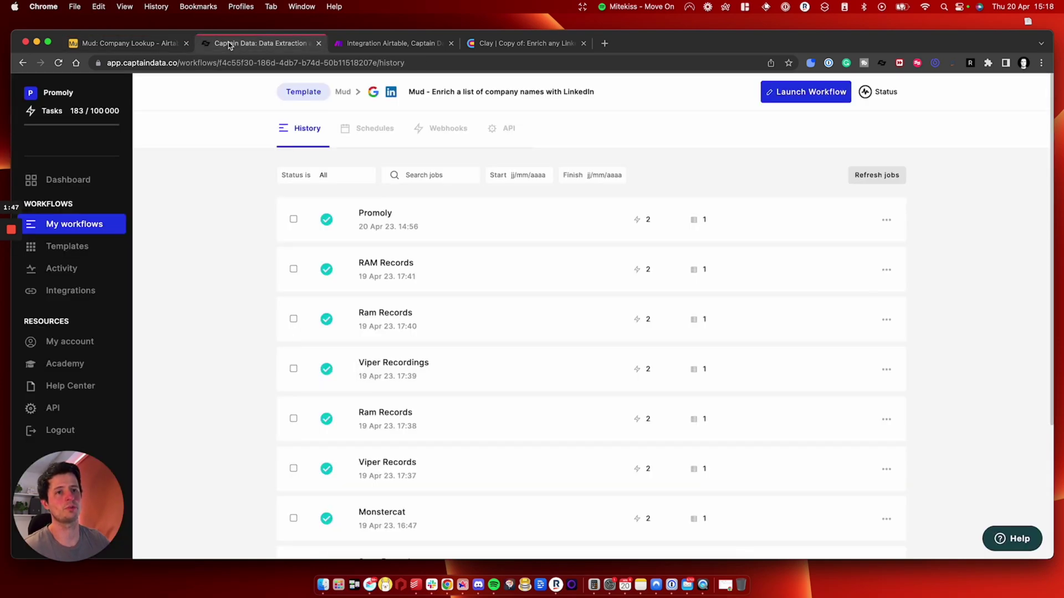
pyautogui.click(366, 44)
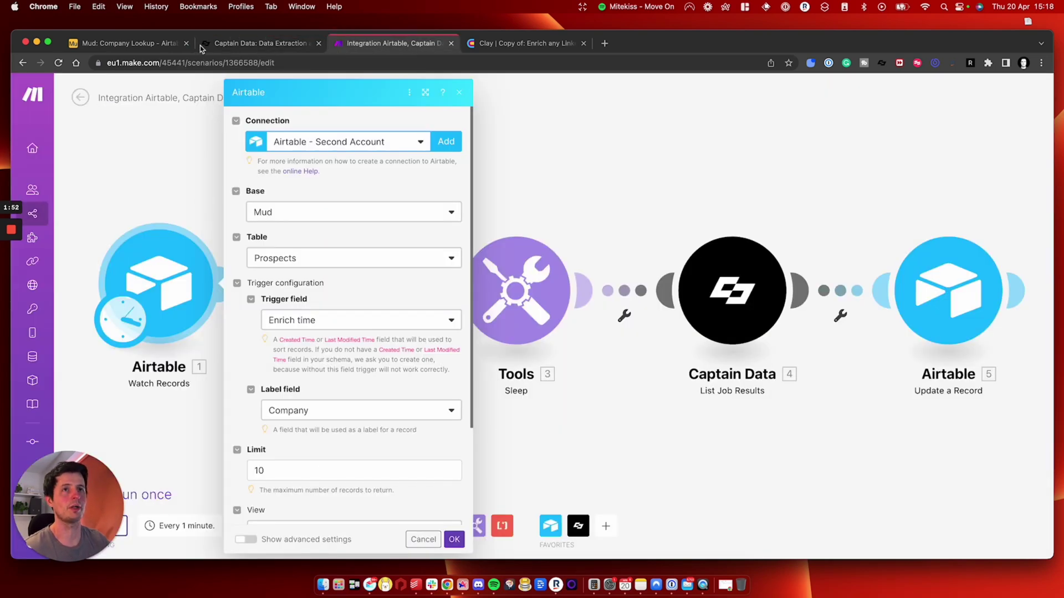
# Hide the Enrich time field again and close Make's Airtable trigger settings
pyautogui.click(155, 44)
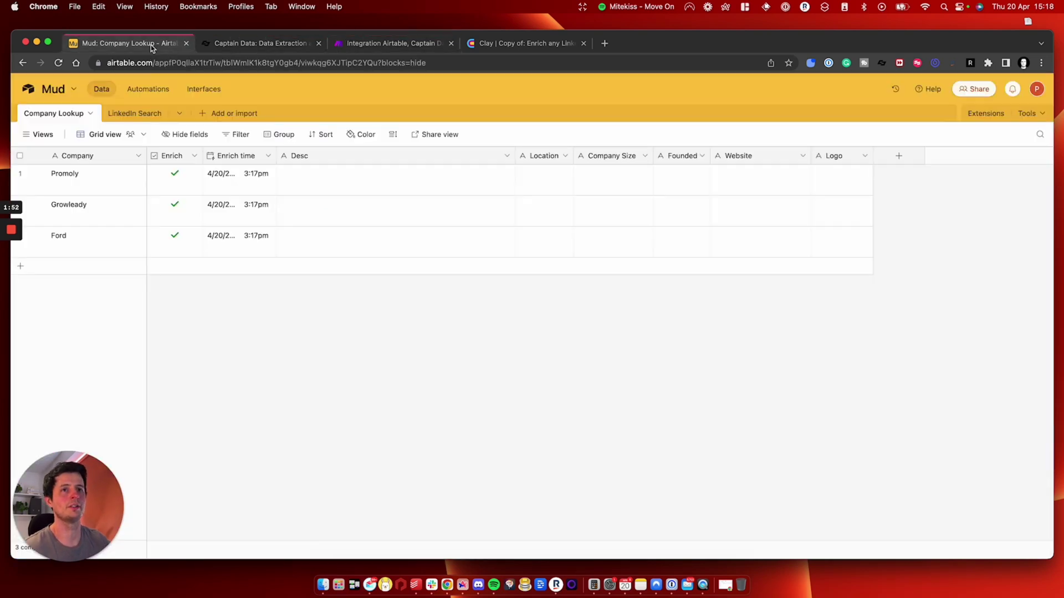
pyautogui.click(268, 156)
pyautogui.click(266, 453)
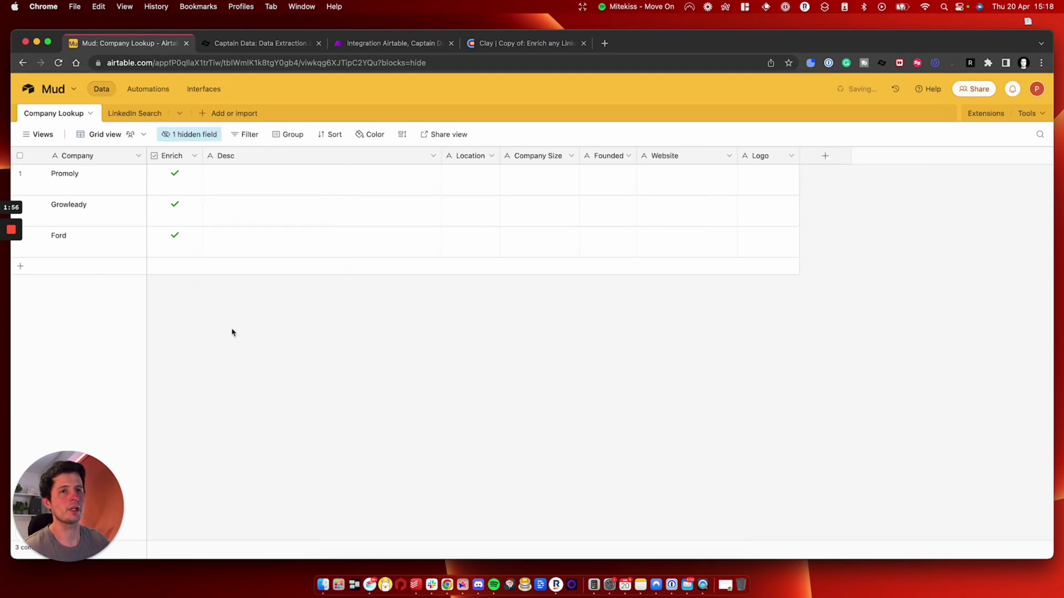
pyautogui.click(226, 49)
pyautogui.click(349, 45)
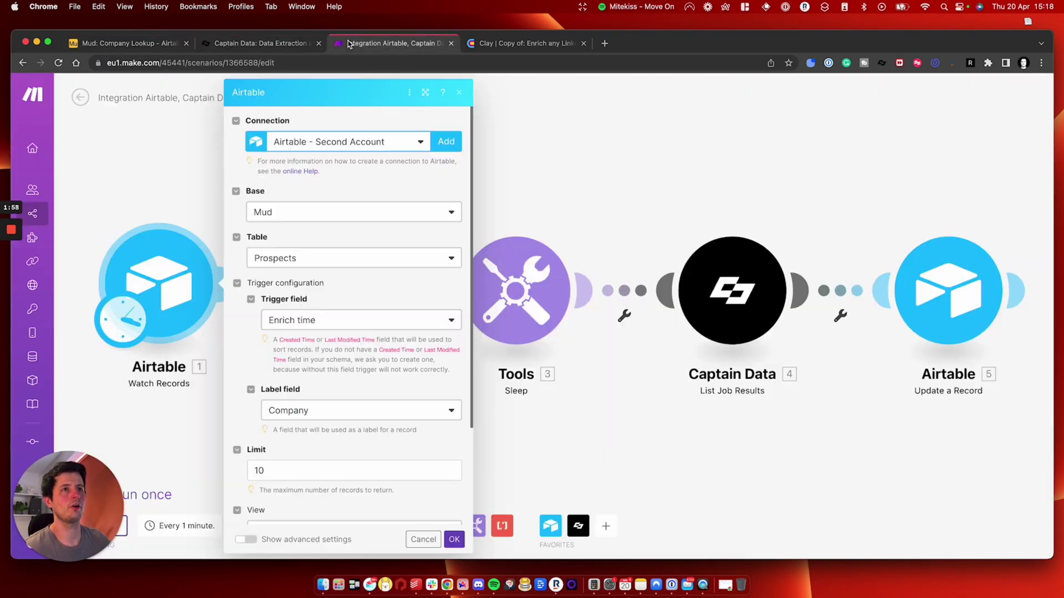
pyautogui.click(196, 159)
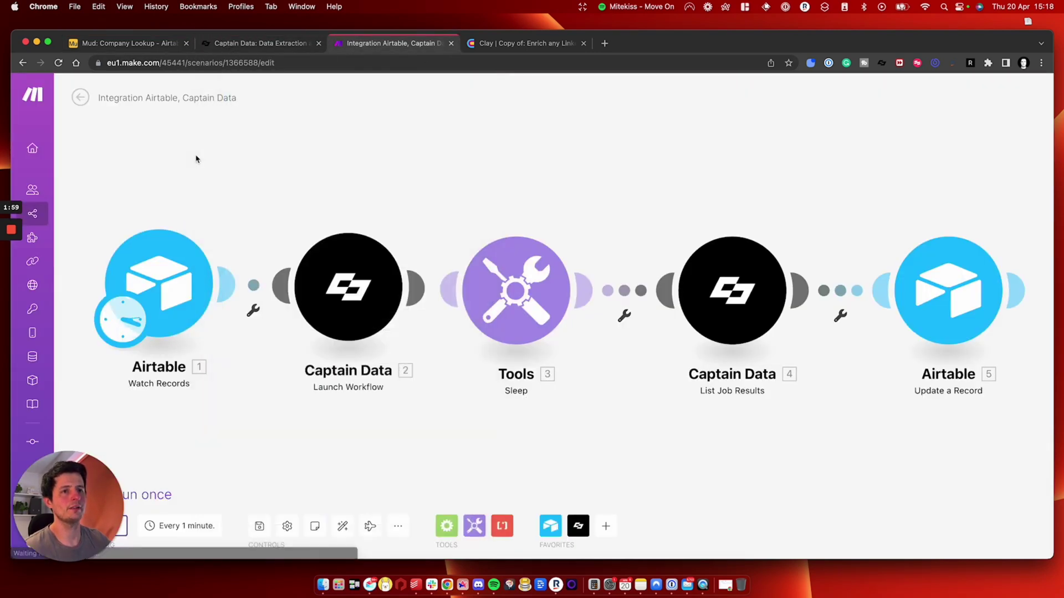
# Check that Make's Launch Workflow module maps Company to the job name and Google search query
pyautogui.click(348, 295)
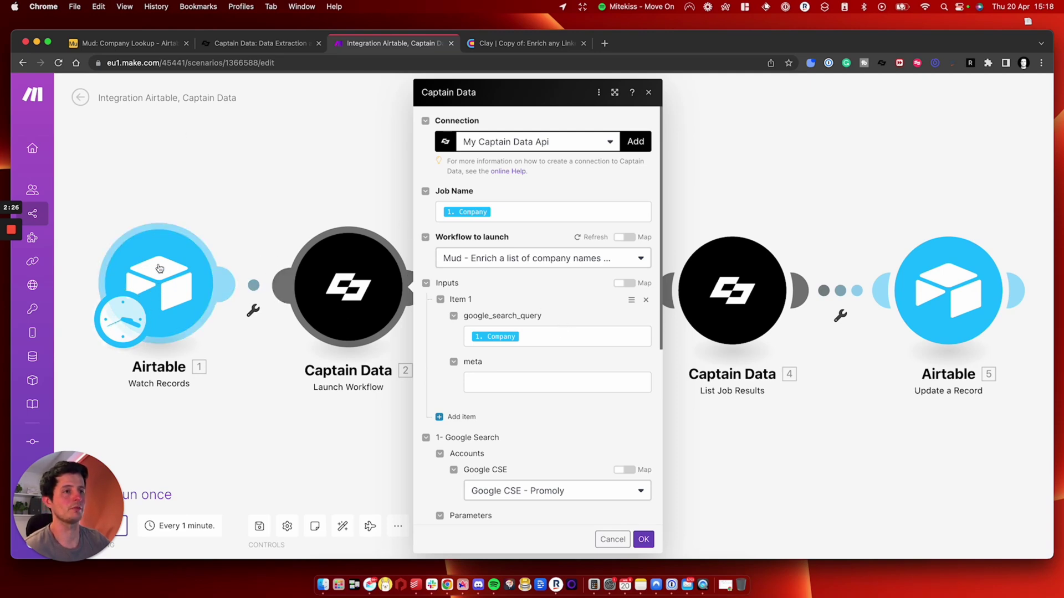
pyautogui.click(111, 43)
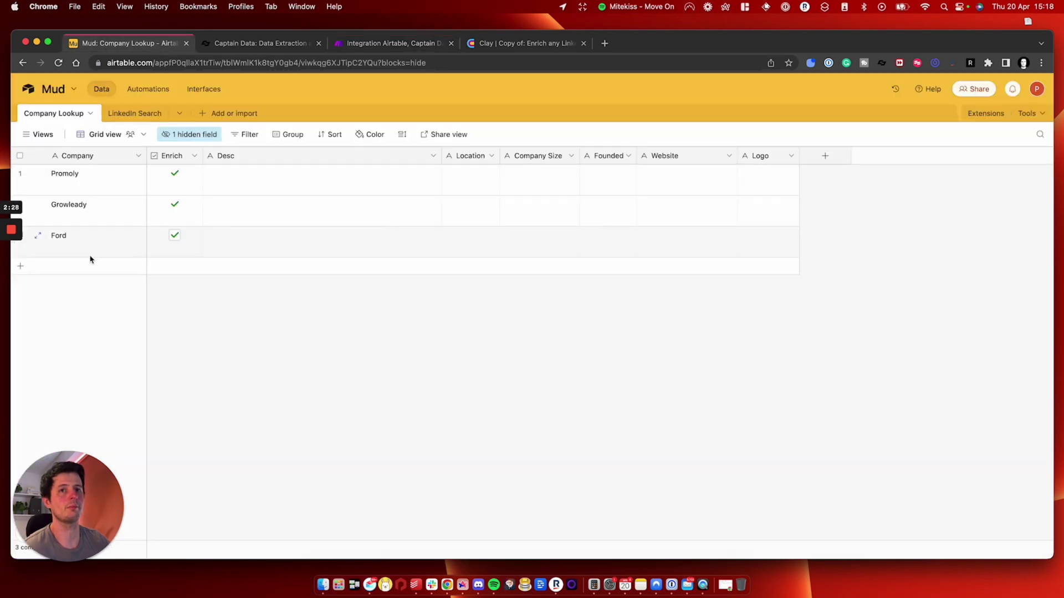
pyautogui.click(355, 42)
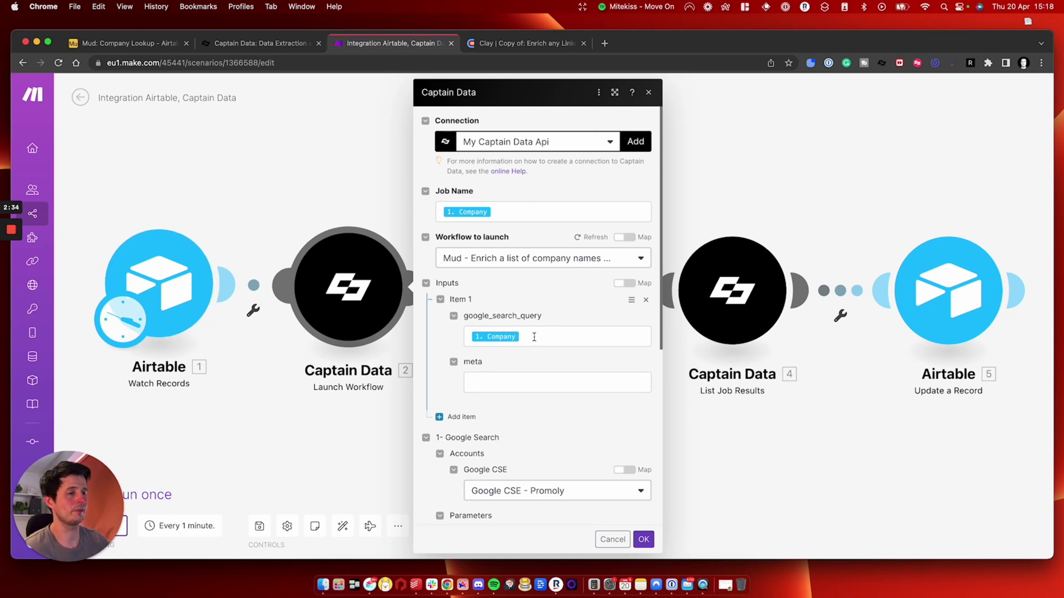
pyautogui.scroll(-5, 499, 349)
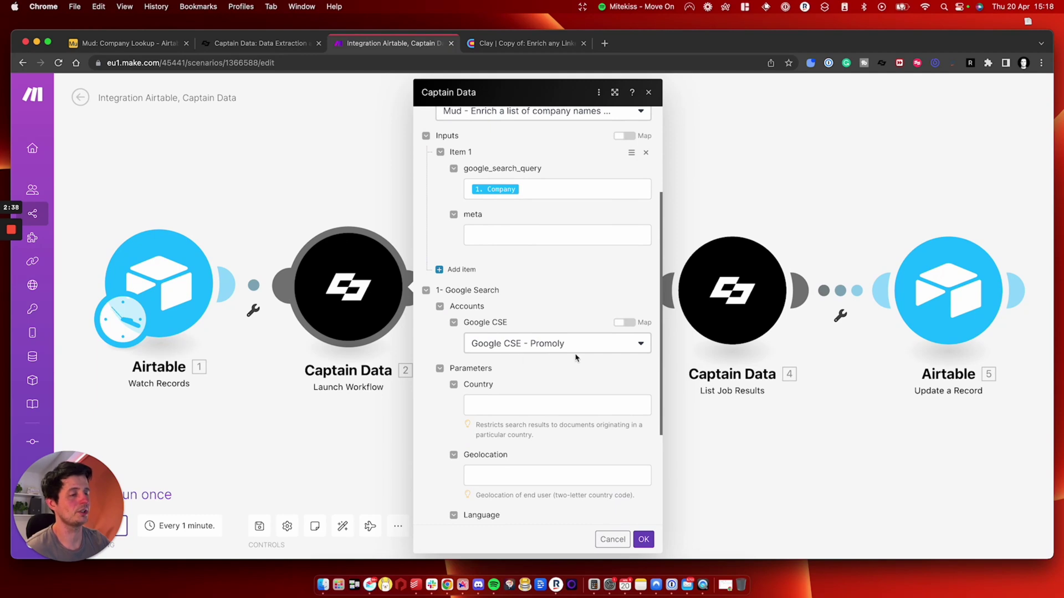
pyautogui.scroll(-5, 528, 357)
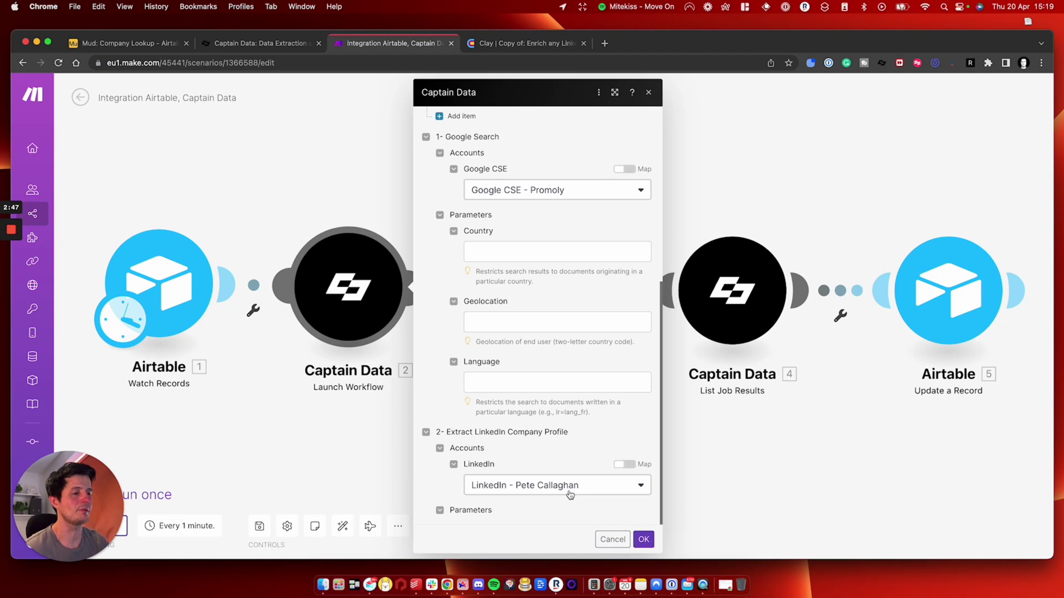
pyautogui.click(244, 44)
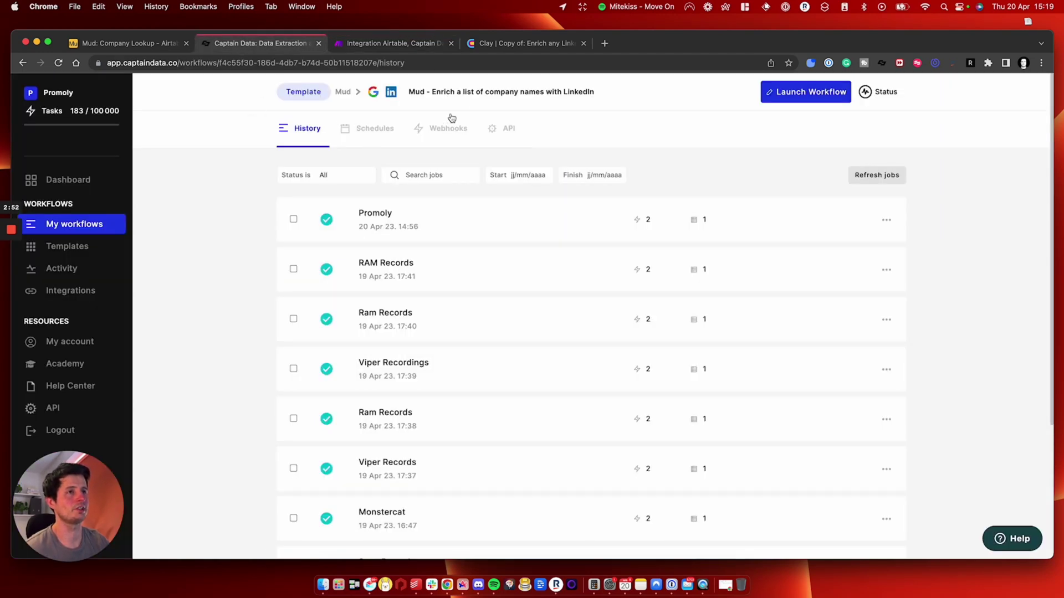
# Review the Captain Data workflow's Google Search and Extract LinkedIn Company Profile steps
pyautogui.click(806, 94)
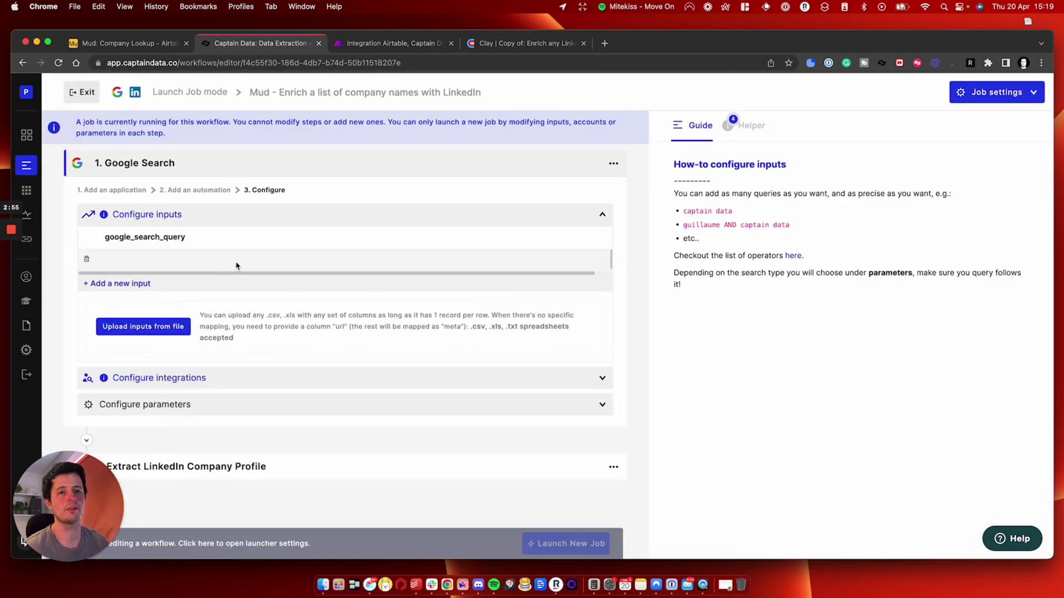
pyautogui.click(236, 469)
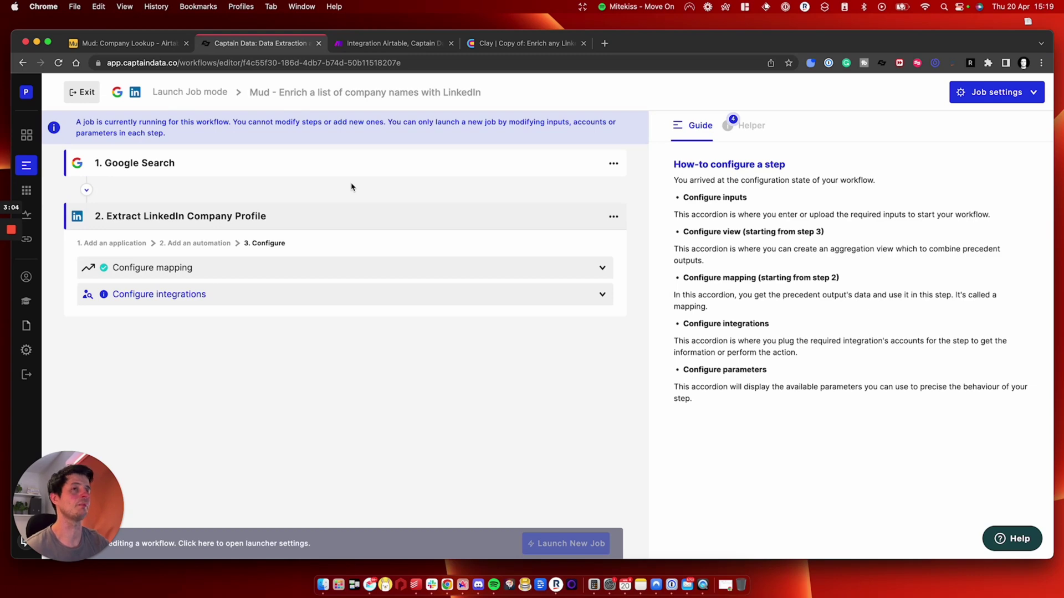
pyautogui.click(372, 48)
# Close the Launch Workflow settings and verify the Sleep module's 45-second delay
pyautogui.click(770, 196)
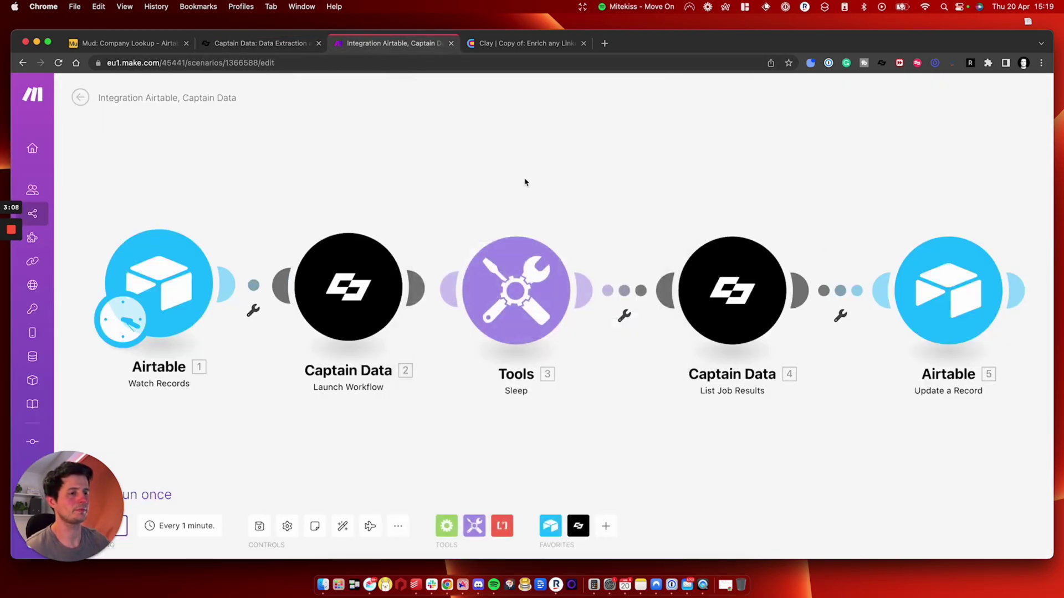
pyautogui.click(520, 302)
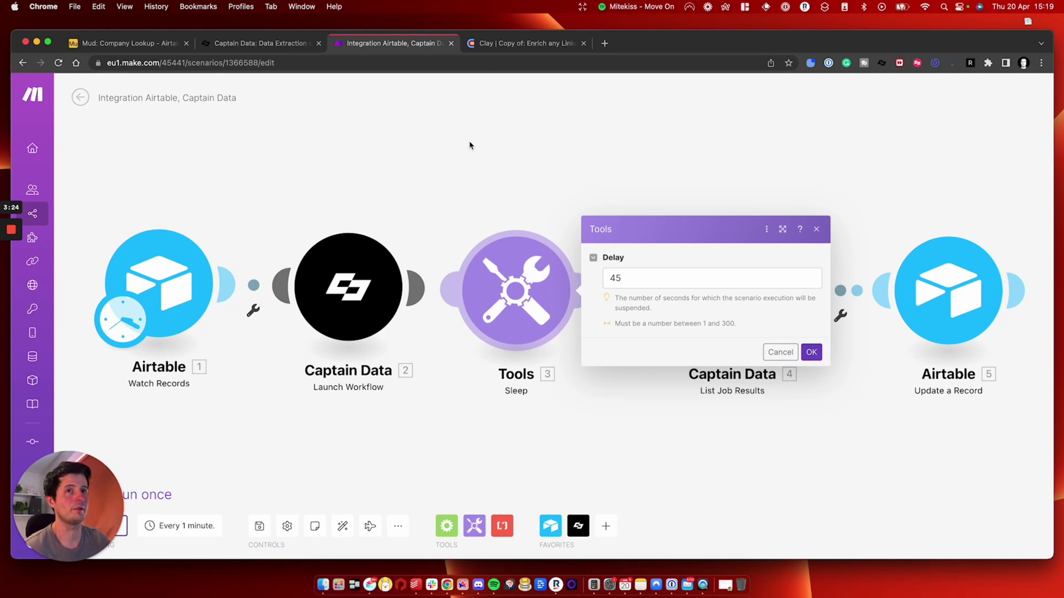
pyautogui.click(504, 44)
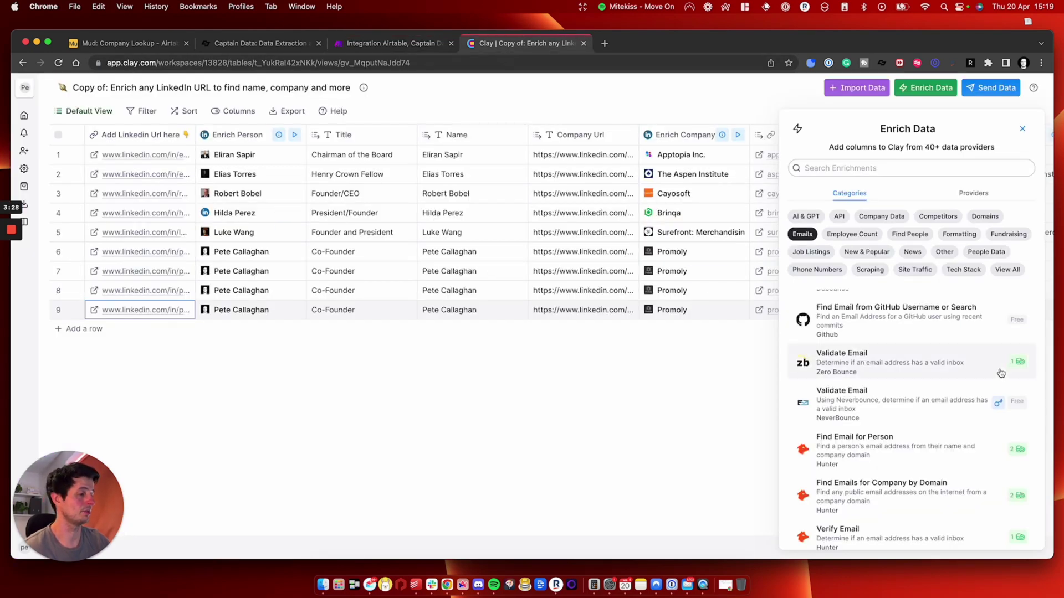
# Browse the email finders and validators in Clay's Enrich Data Emails category
pyautogui.scroll(-5, 881, 344)
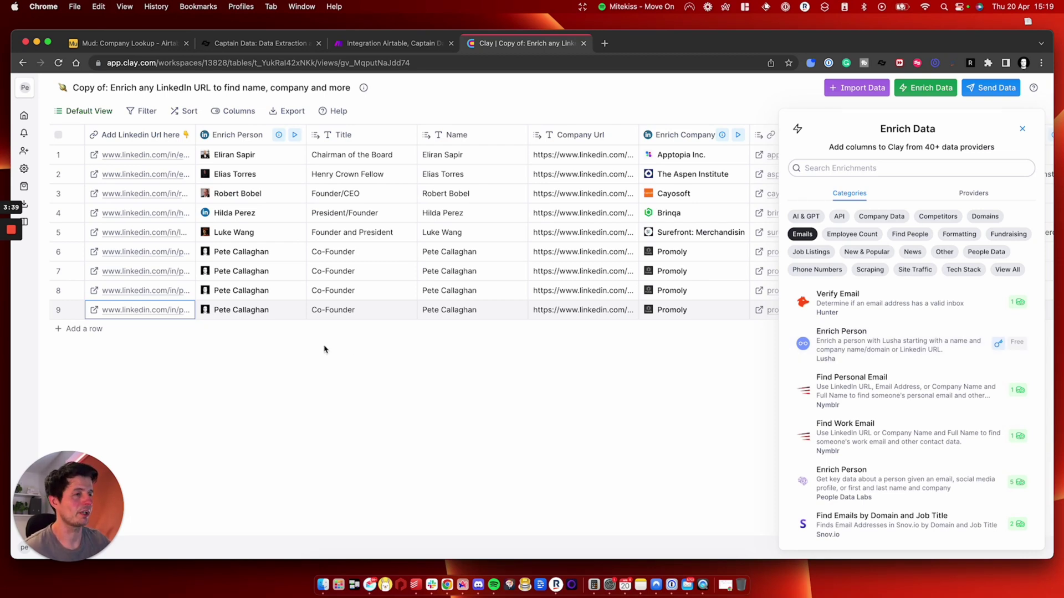
pyautogui.click(369, 44)
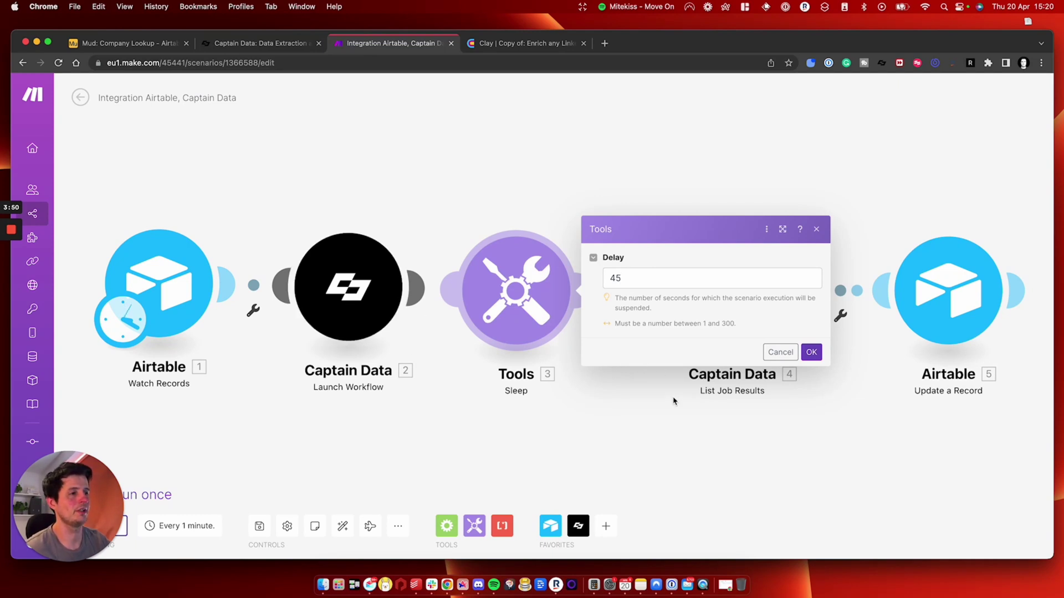
# Check List Job Results' Job UID from Launch Workflow, then Launch Workflow's Company mappings
pyautogui.press('Return')
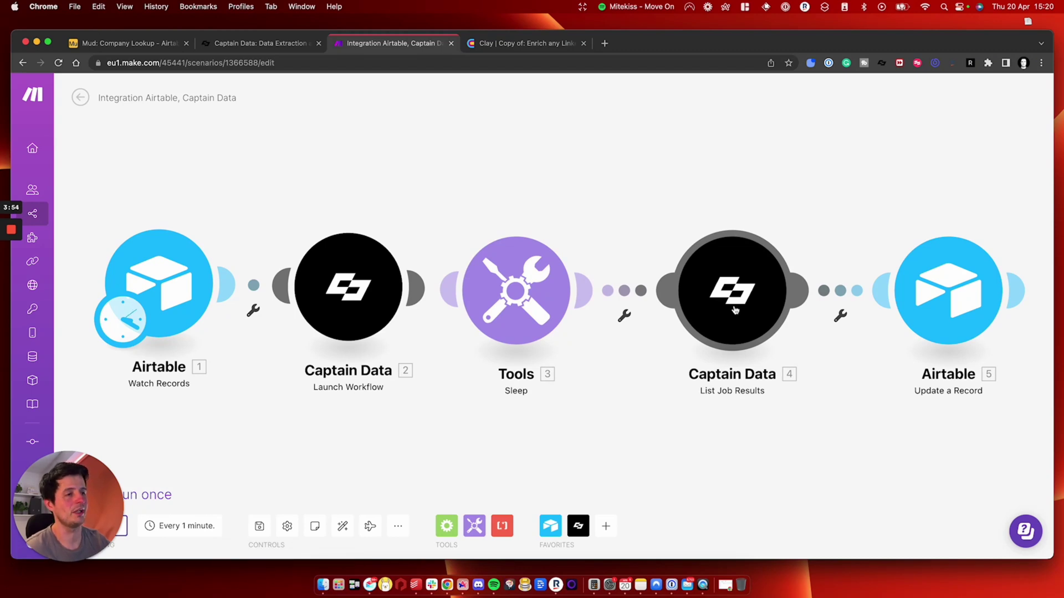
pyautogui.click(521, 308)
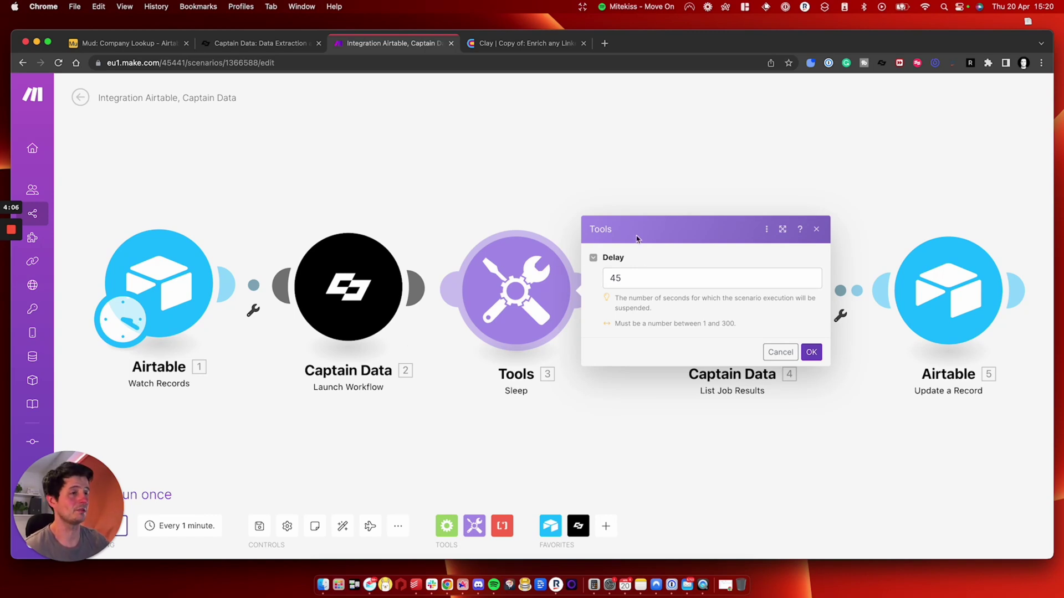
pyautogui.click(667, 166)
pyautogui.click(725, 292)
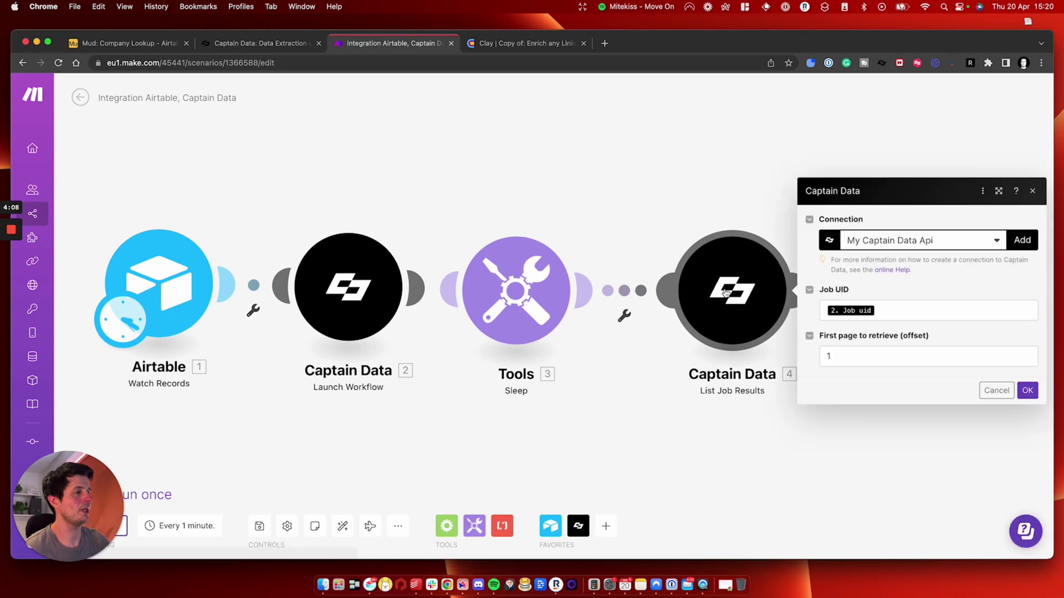
pyautogui.click(348, 287)
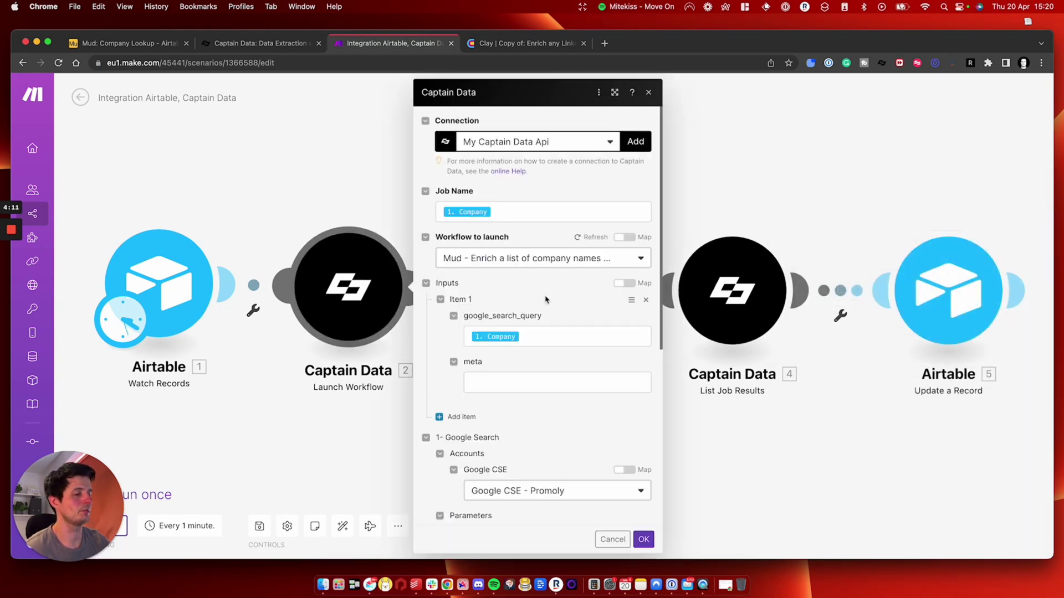
# Exit Captain Data's job editor without saving to see the Ford, Growleady and Promoly jobs
pyautogui.click(233, 44)
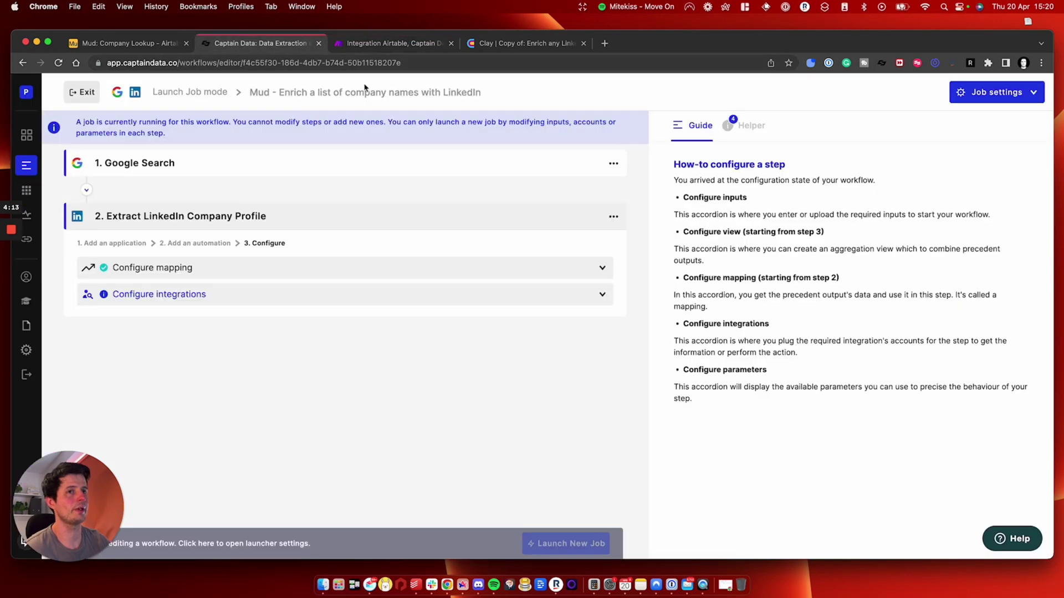
pyautogui.click(21, 63)
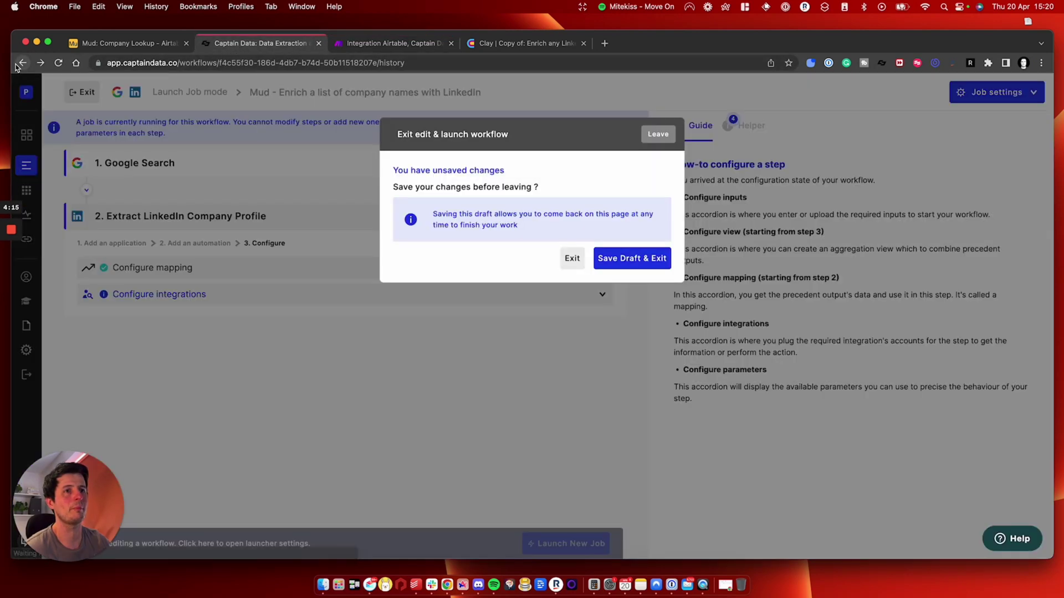
pyautogui.click(574, 260)
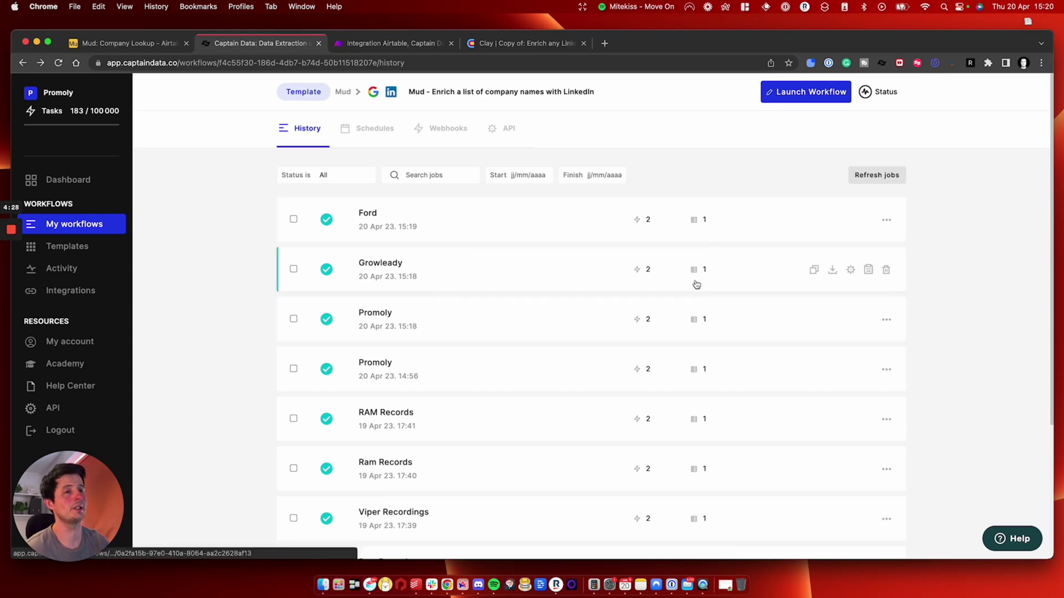
pyautogui.click(135, 44)
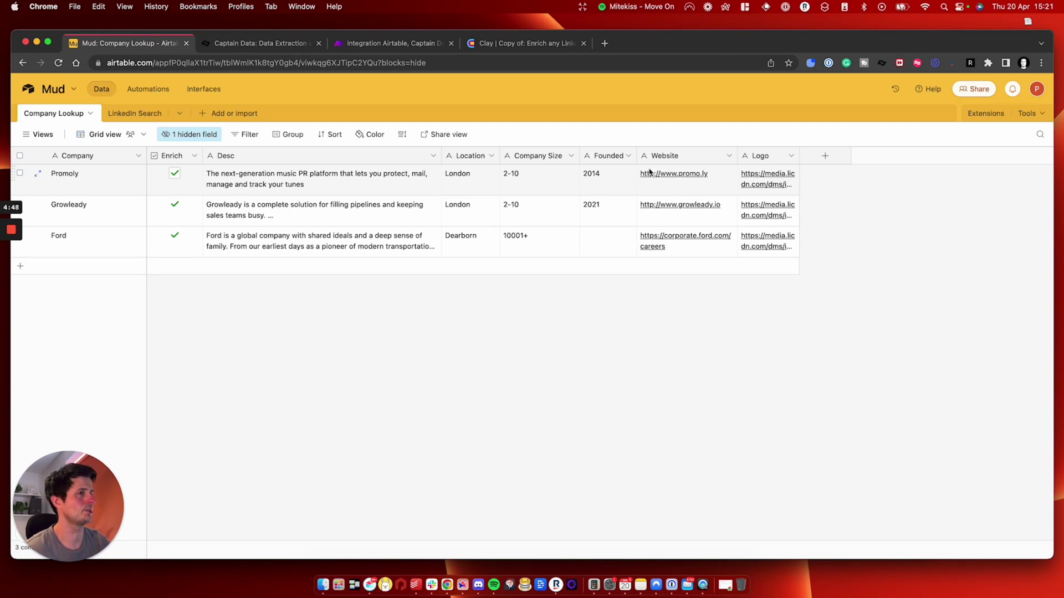
# Open and close the Promoly and GrowLeady logo links to confirm each image loads, then move to the Ford record
pyautogui.click(774, 176)
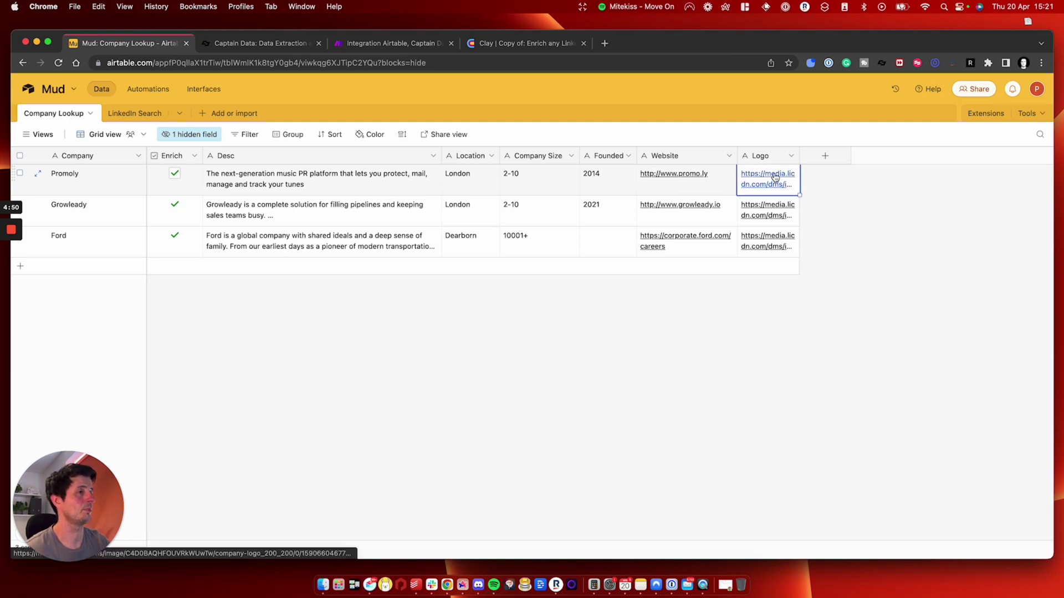
pyautogui.click(775, 176)
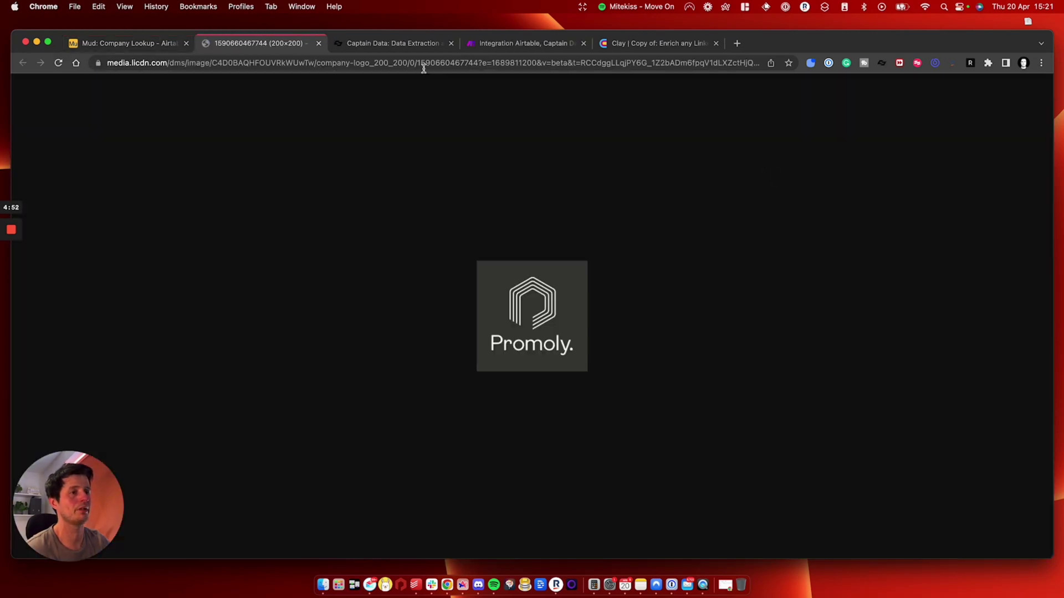
pyautogui.click(322, 43)
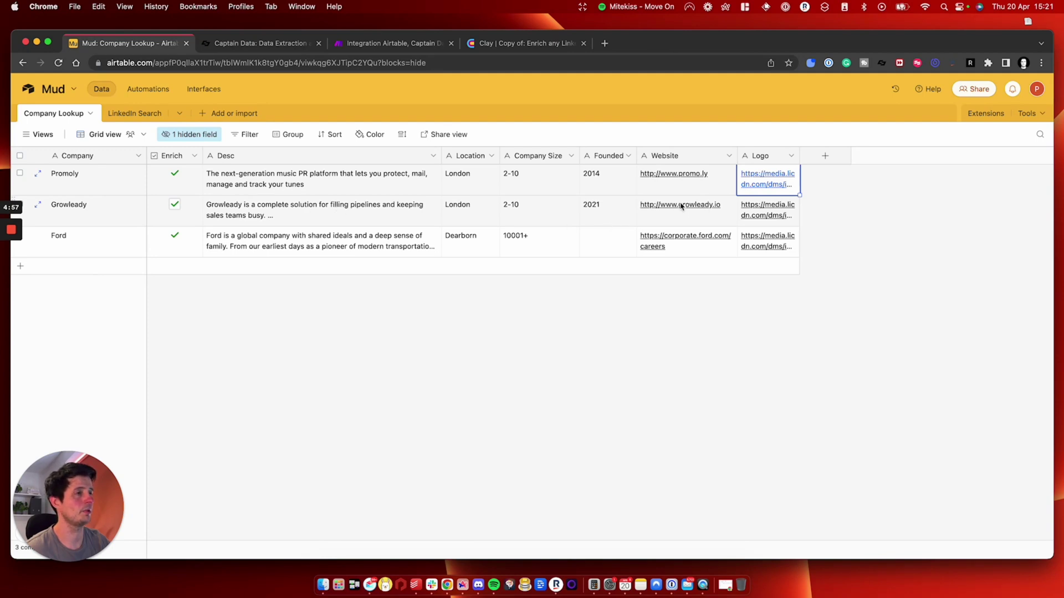
pyautogui.click(754, 207)
pyautogui.click(753, 206)
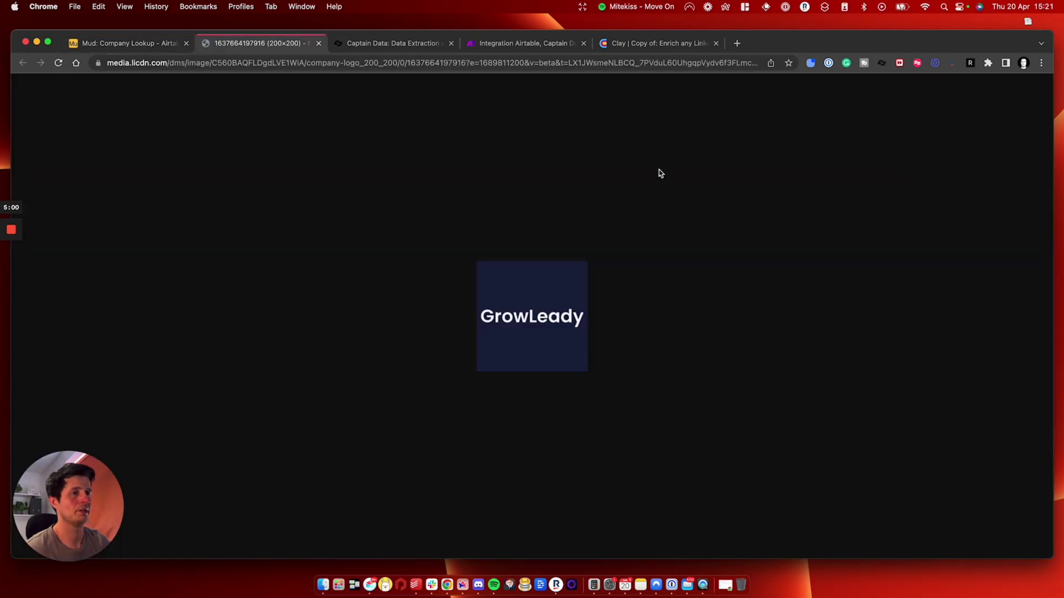
pyautogui.click(318, 43)
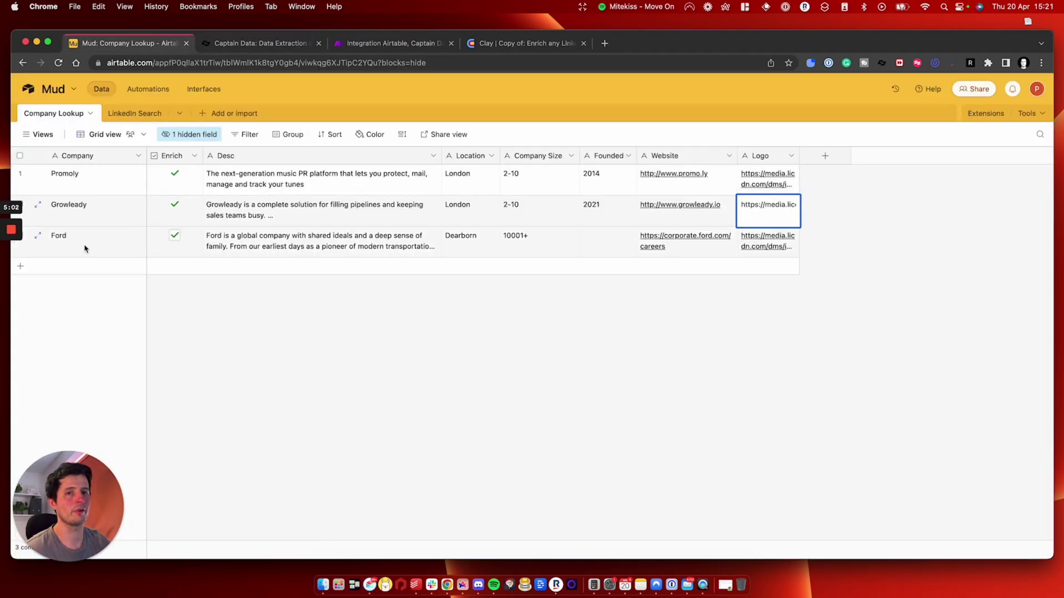
pyautogui.click(275, 246)
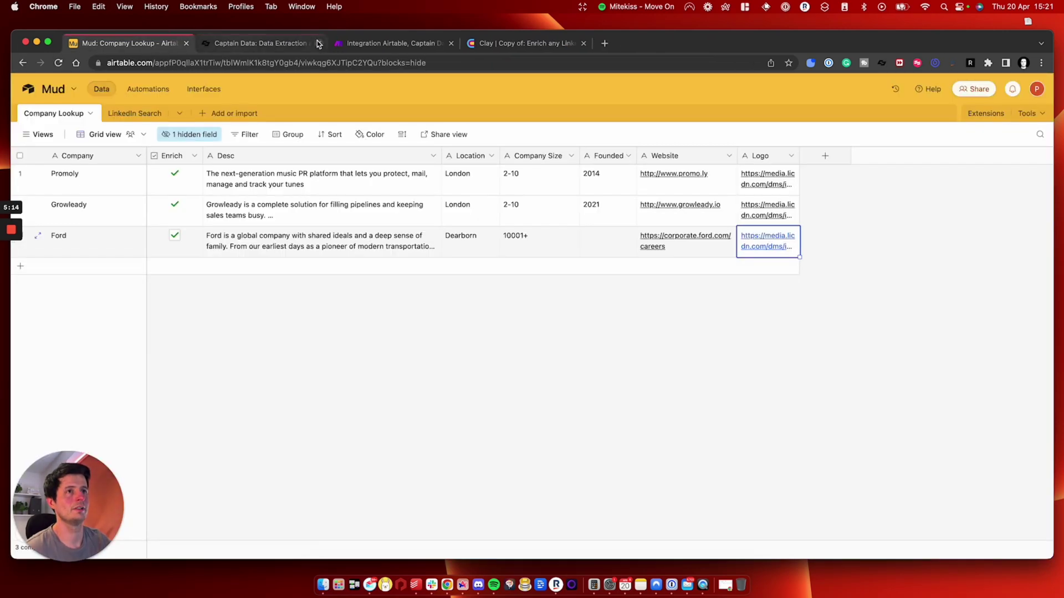
pyautogui.click(375, 45)
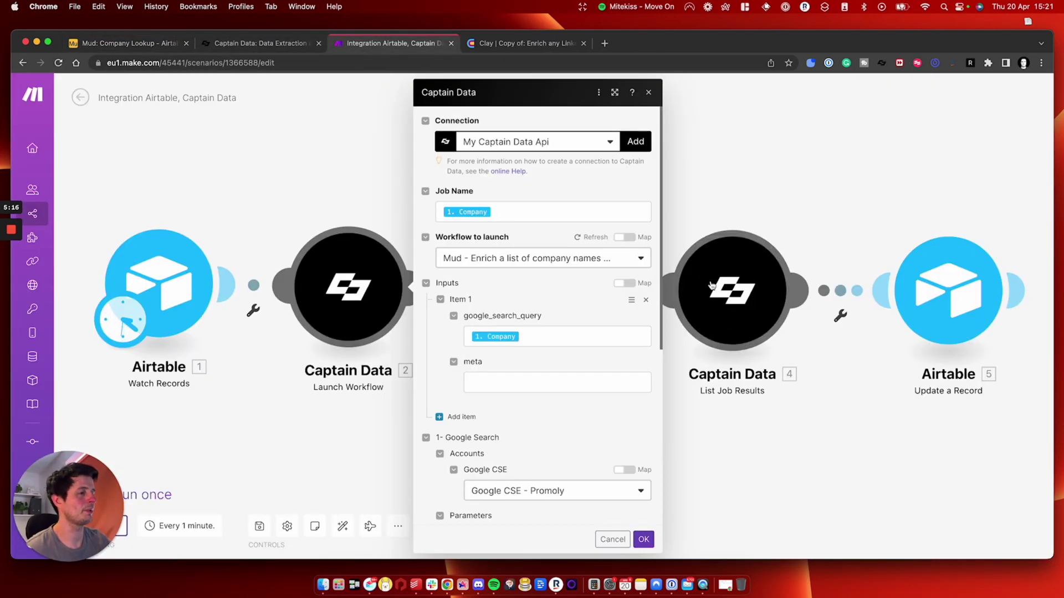
pyautogui.click(783, 440)
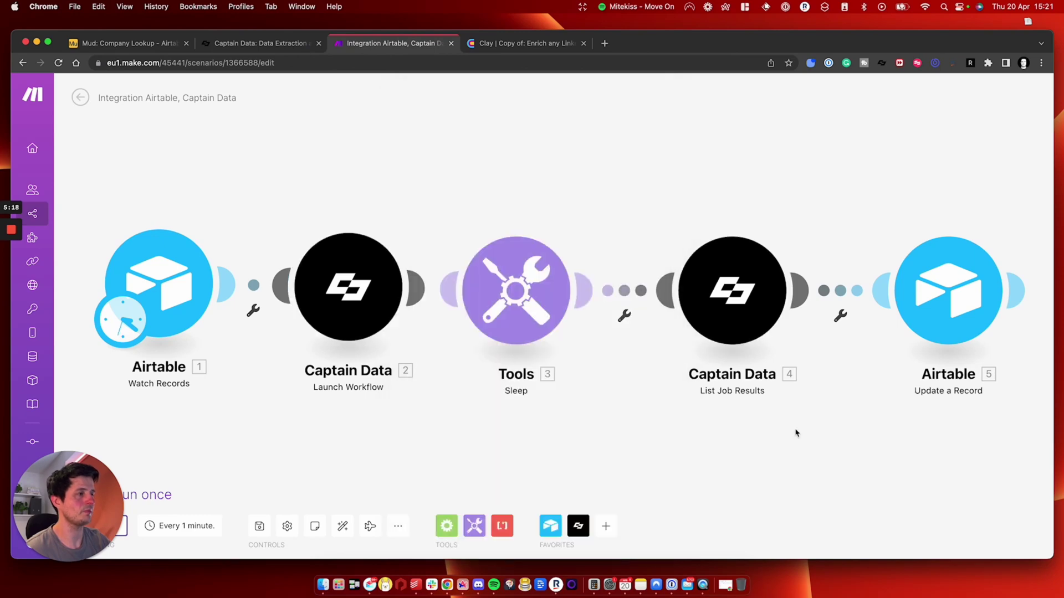
pyautogui.click(943, 334)
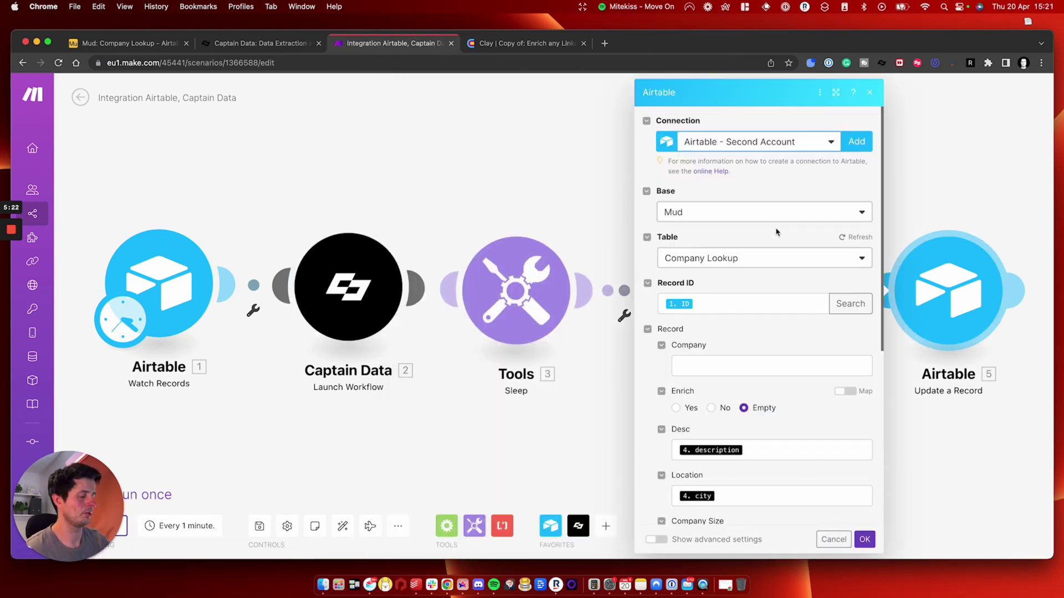
pyautogui.scroll(-10, 775, 231)
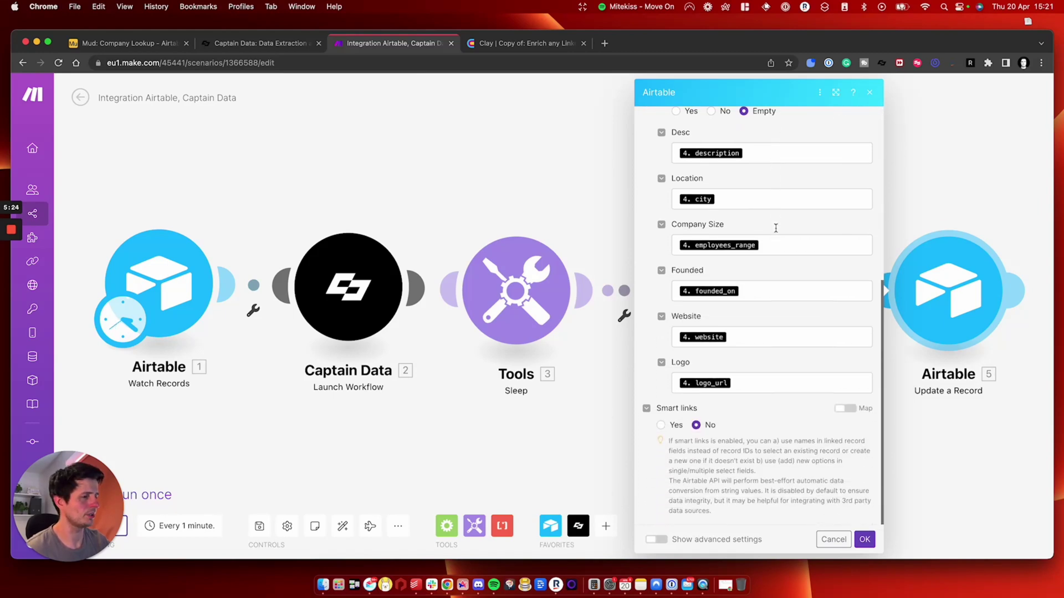
pyautogui.scroll(2, 775, 232)
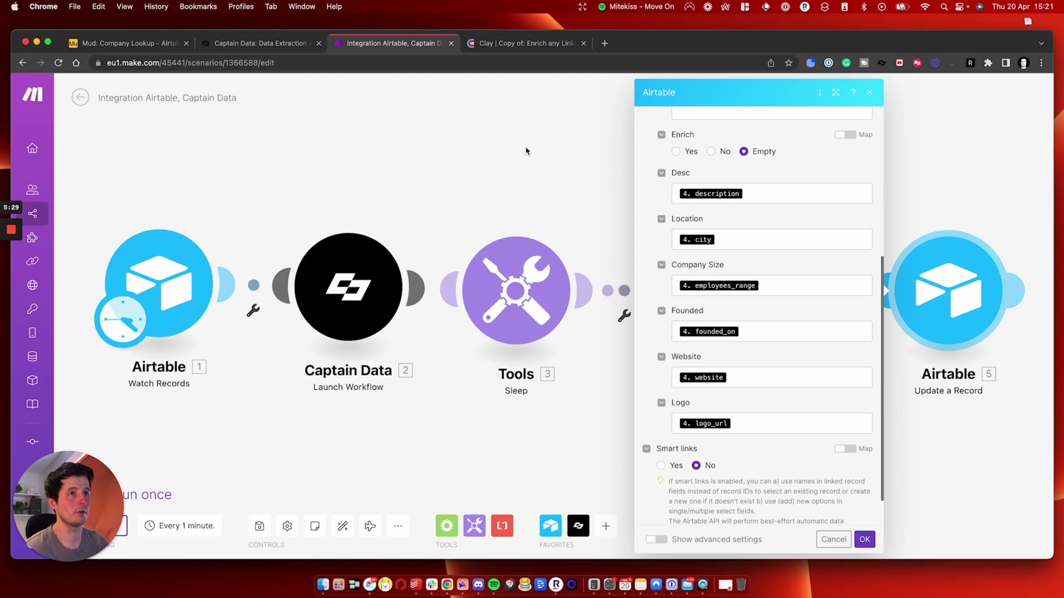
# Show the Promoly job's Step 2 LinkedIn Company Profile results, scrolling across founding year, headquarters and industry
pyautogui.click(241, 45)
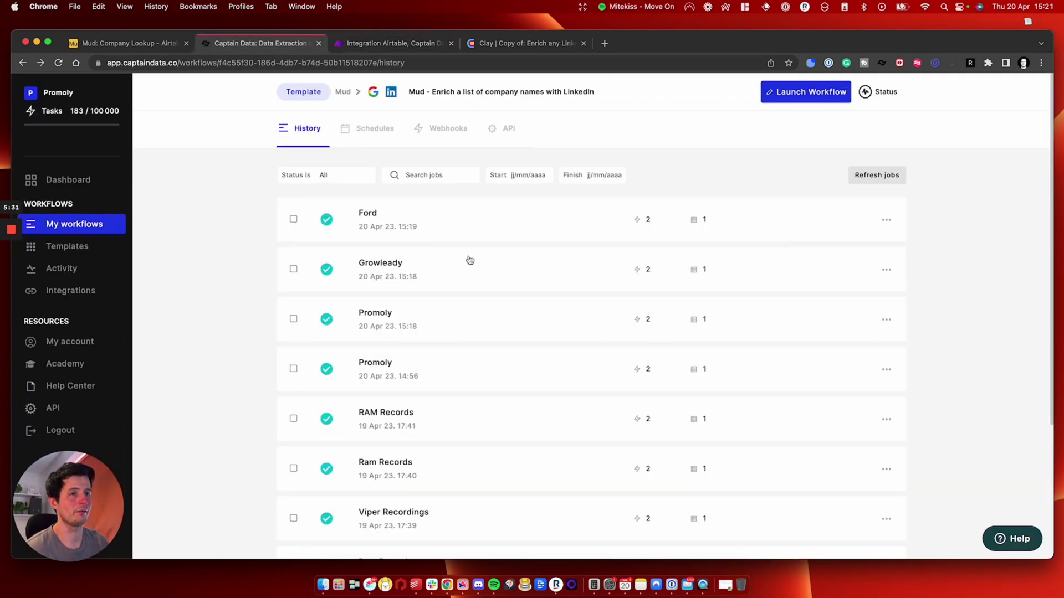
pyautogui.click(437, 314)
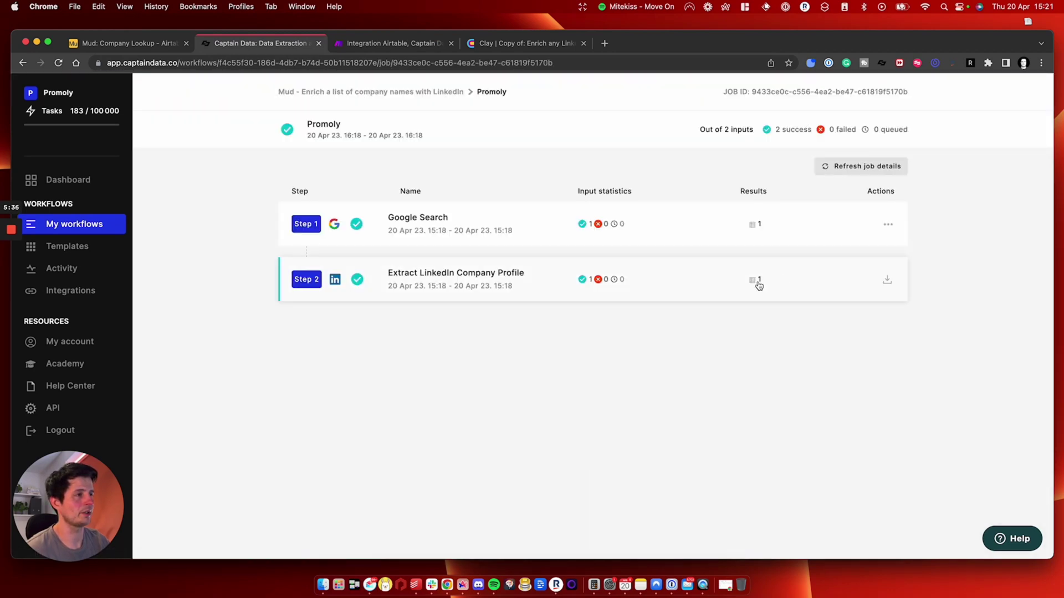
pyautogui.click(764, 285)
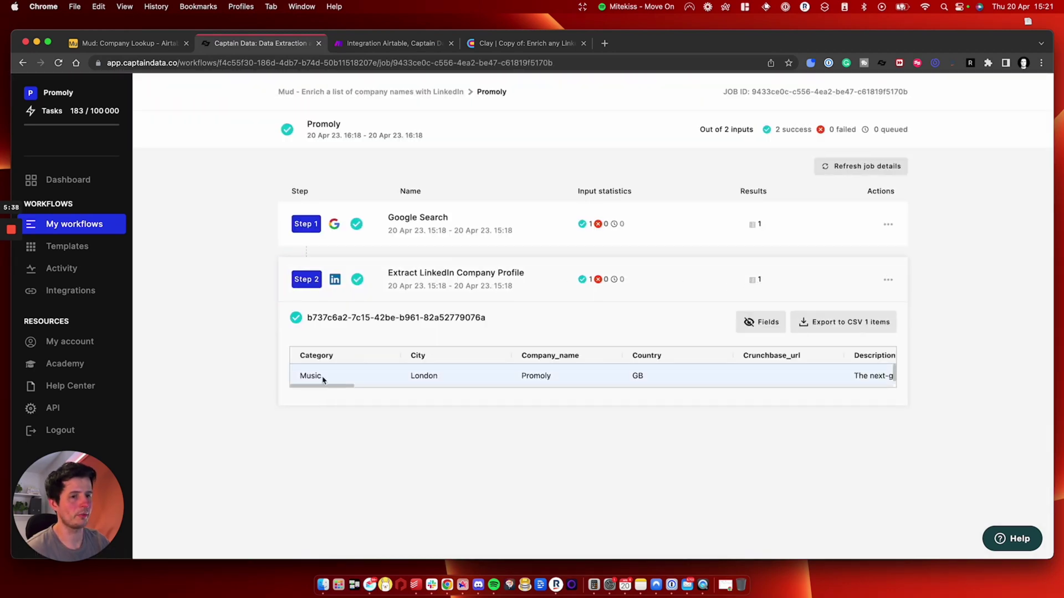
pyautogui.hscroll(4, 325, 376)
pyautogui.hscroll(5, 325, 375)
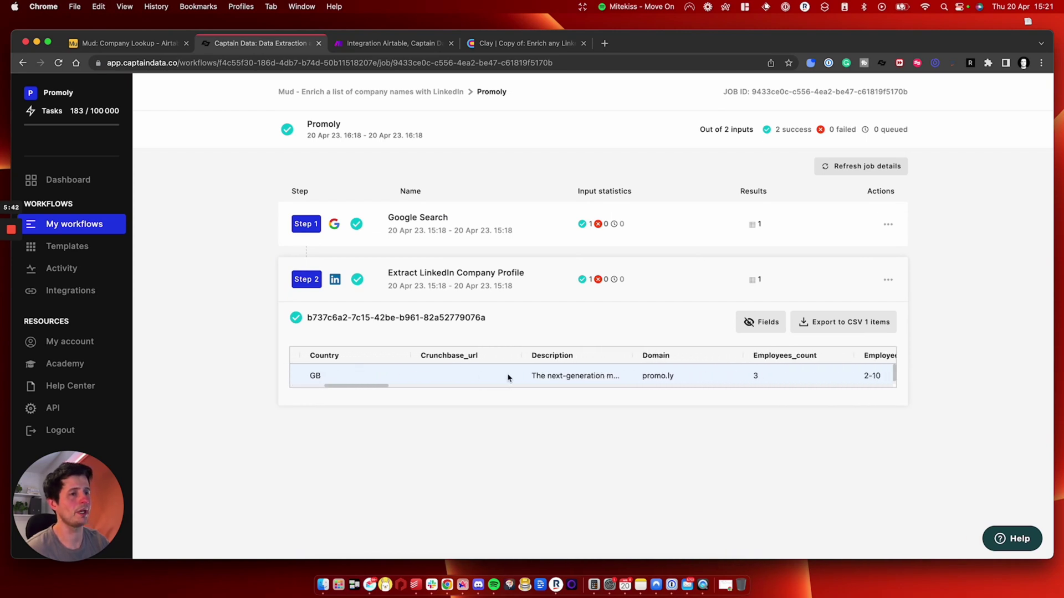
pyautogui.hscroll(5, 508, 378)
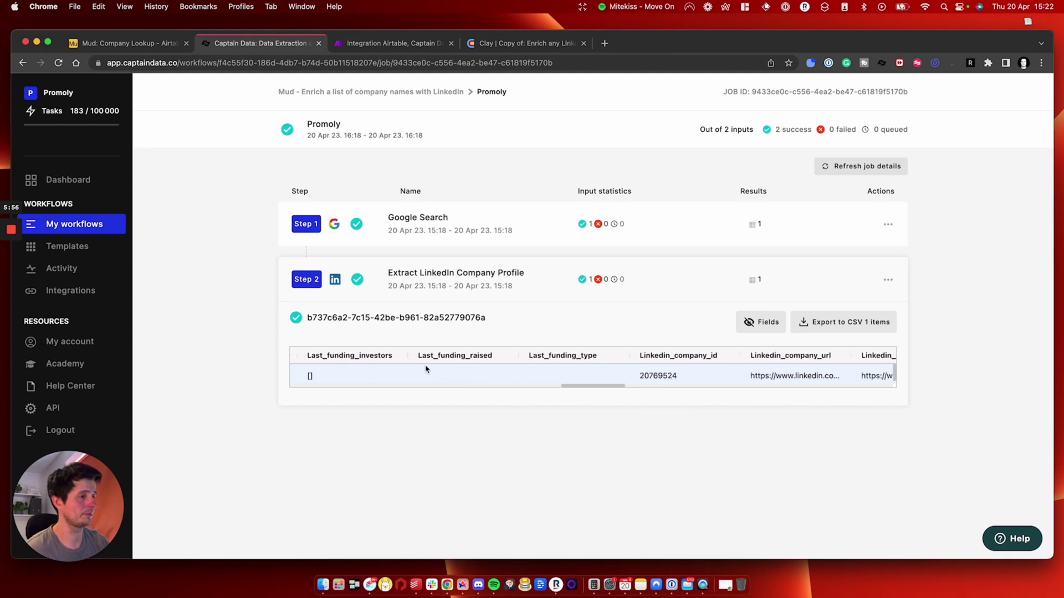
pyautogui.hscroll(10, 426, 369)
pyautogui.hscroll(10, 426, 368)
pyautogui.hscroll(10, 426, 368)
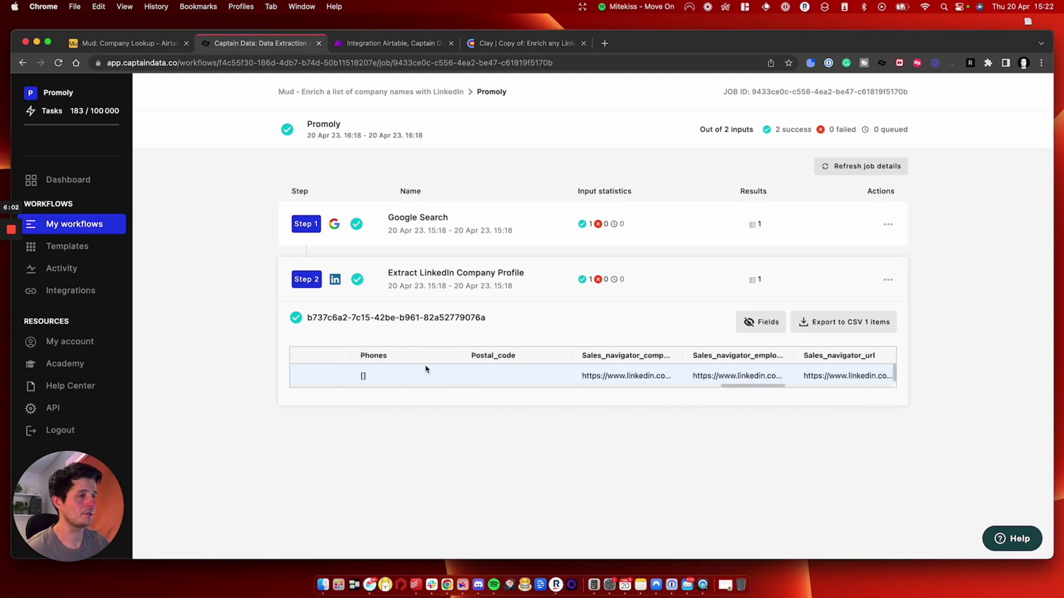
# Switch back to Airtable's Company Lookup grid showing Promoly, Growleady and Ford enriched
pyautogui.click(108, 44)
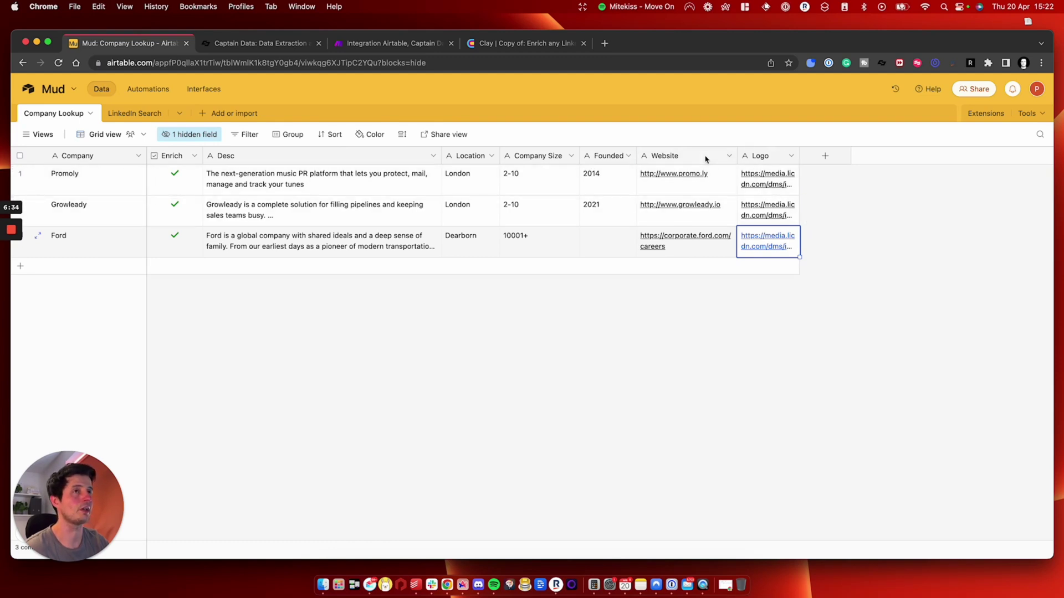
# Close the Airtable module's settings in Make to view the full scenario, then return to Company Lookup
pyautogui.click(363, 49)
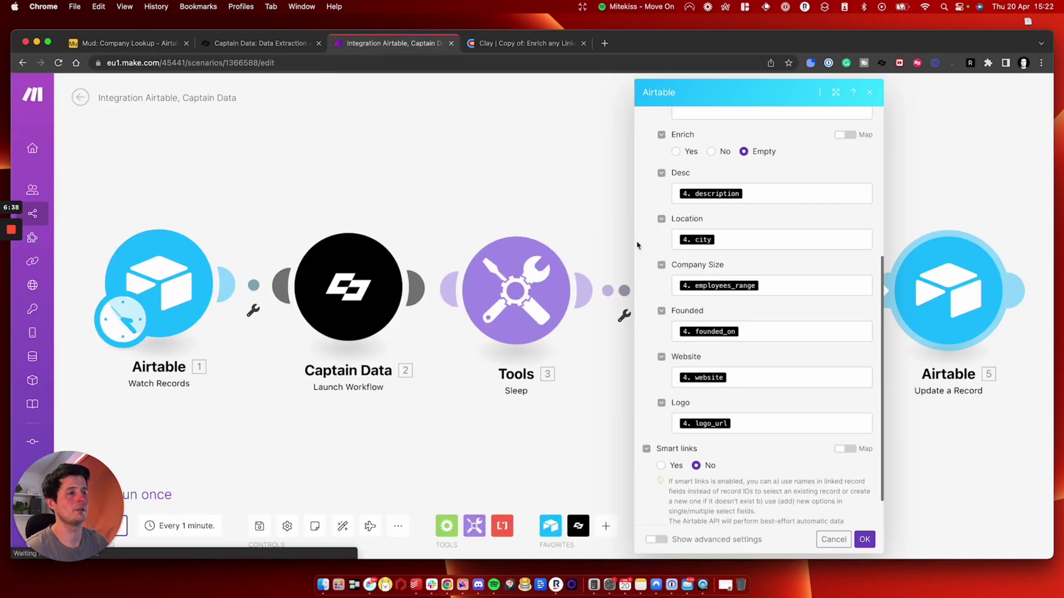
pyautogui.click(517, 181)
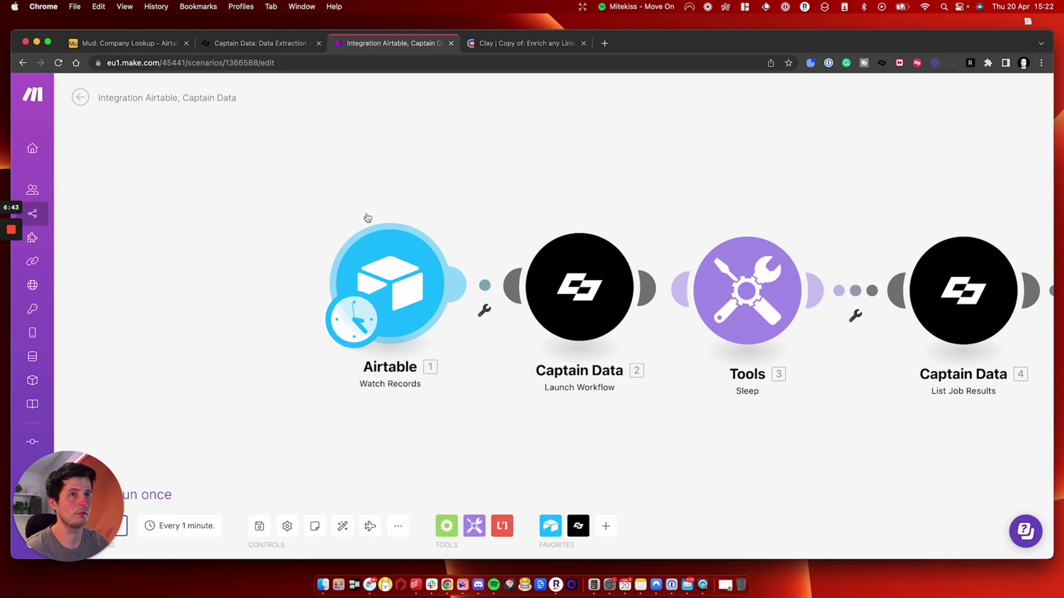
pyautogui.click(155, 49)
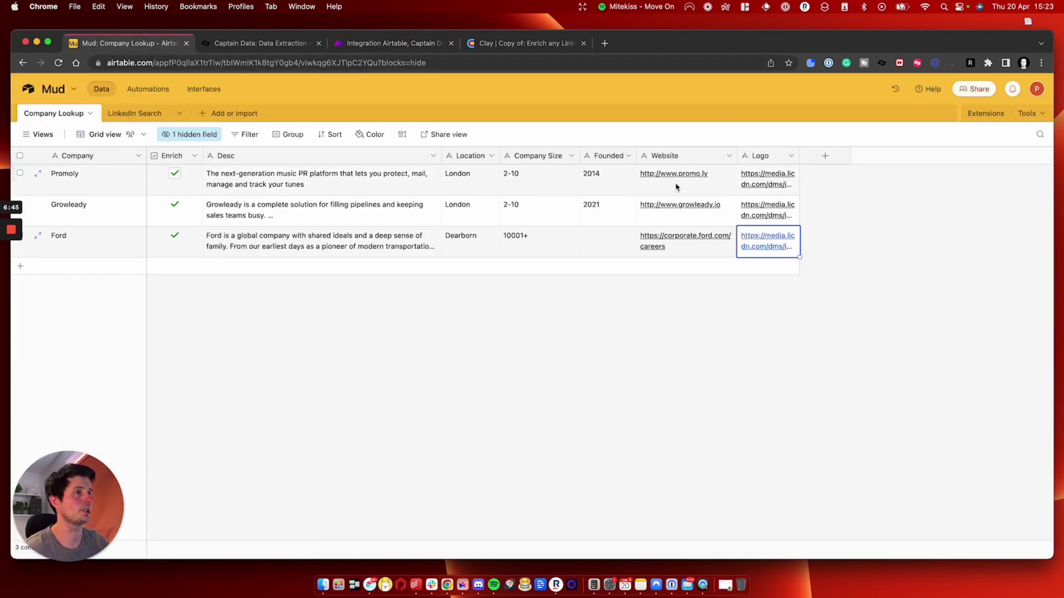
# Search Captain Data's automation templates for 'linked'
pyautogui.click(260, 45)
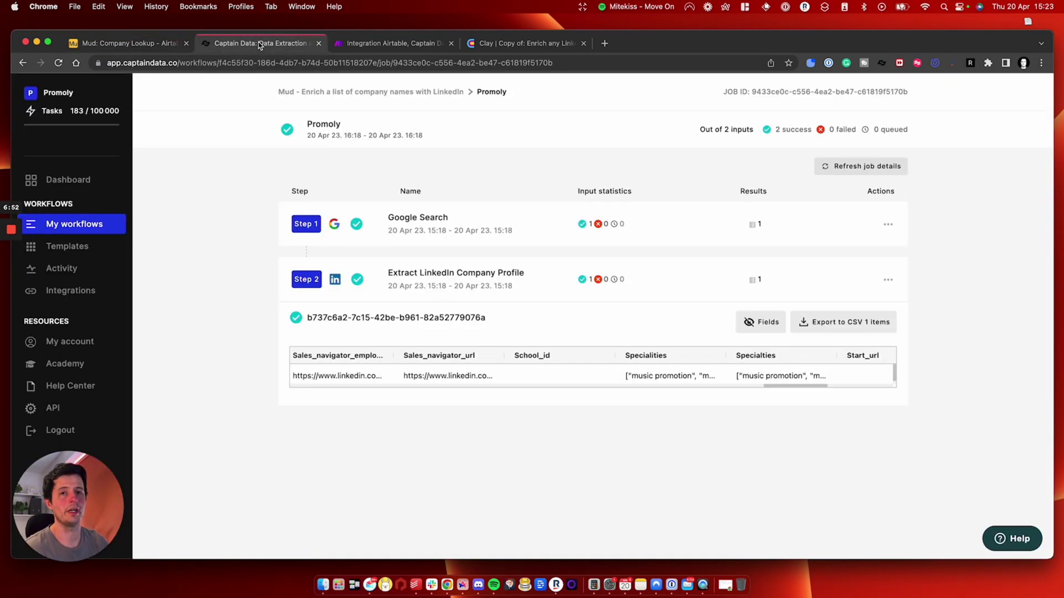
pyautogui.click(64, 255)
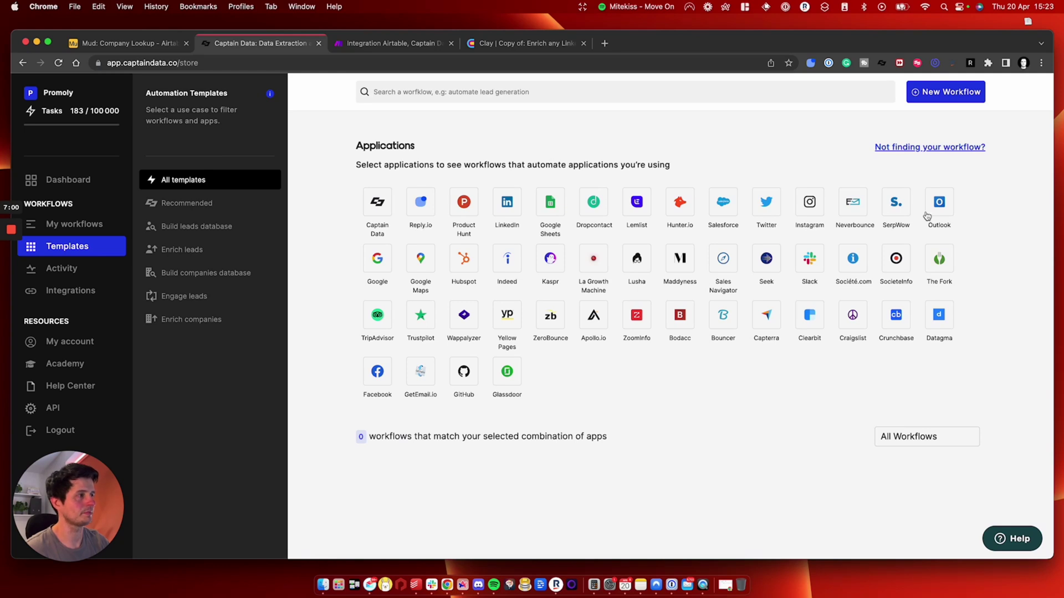
pyautogui.click(447, 91)
pyautogui.write('linked')
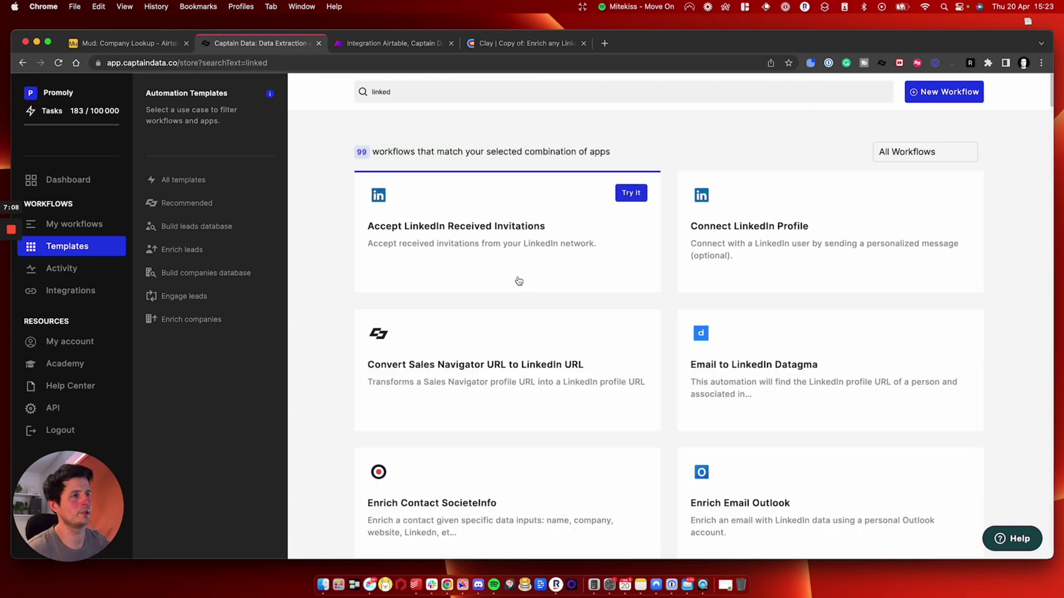
# Scroll through LinkedIn templates such as Search LinkedIn Companies and Message LinkedIn Profile
pyautogui.scroll(-3, 757, 242)
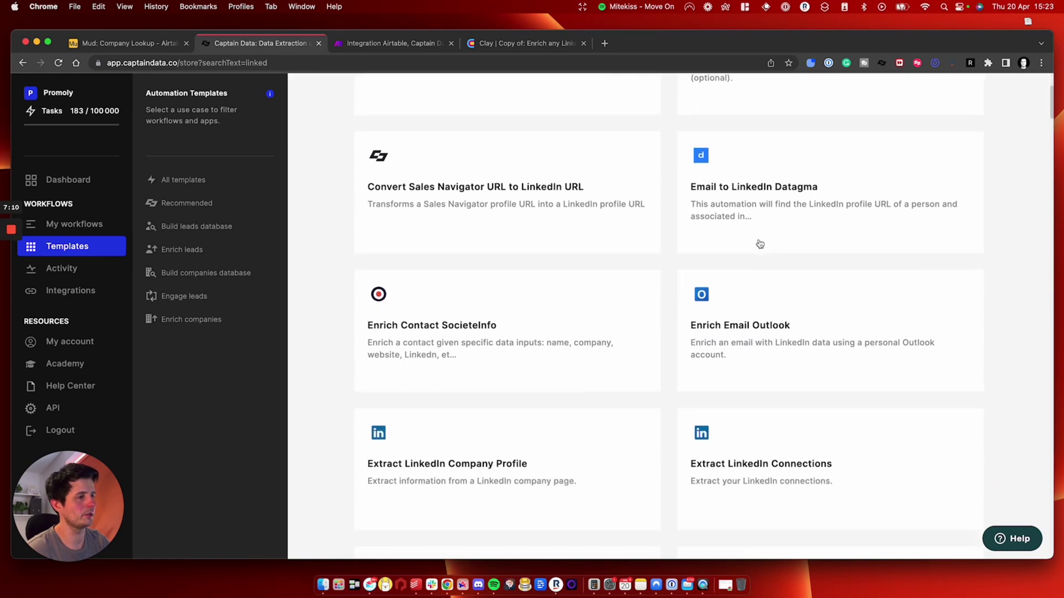
pyautogui.scroll(-7, 760, 244)
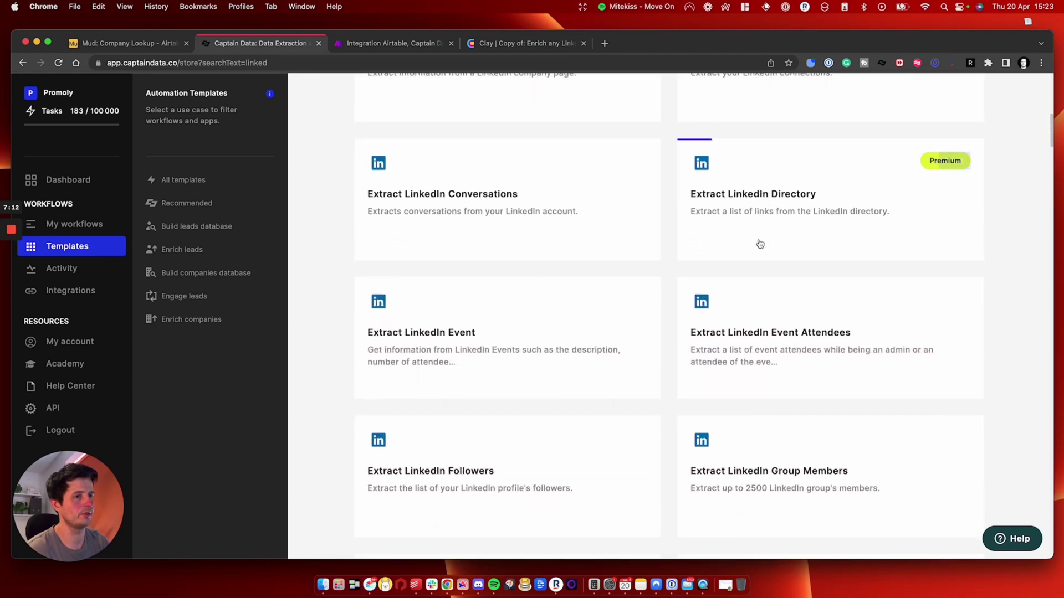
pyautogui.scroll(-5, 760, 244)
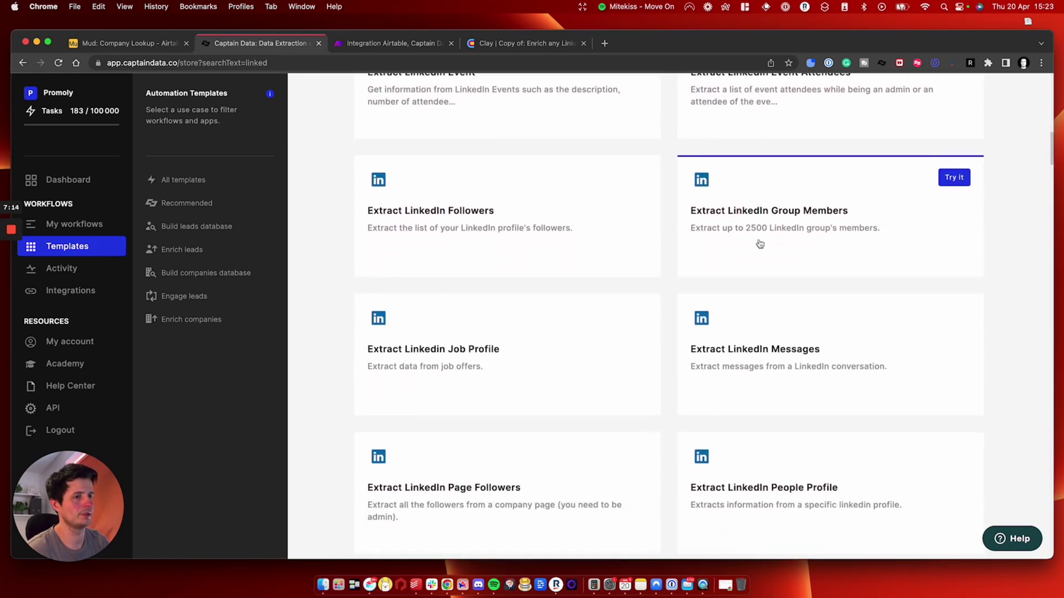
pyautogui.scroll(-3, 759, 244)
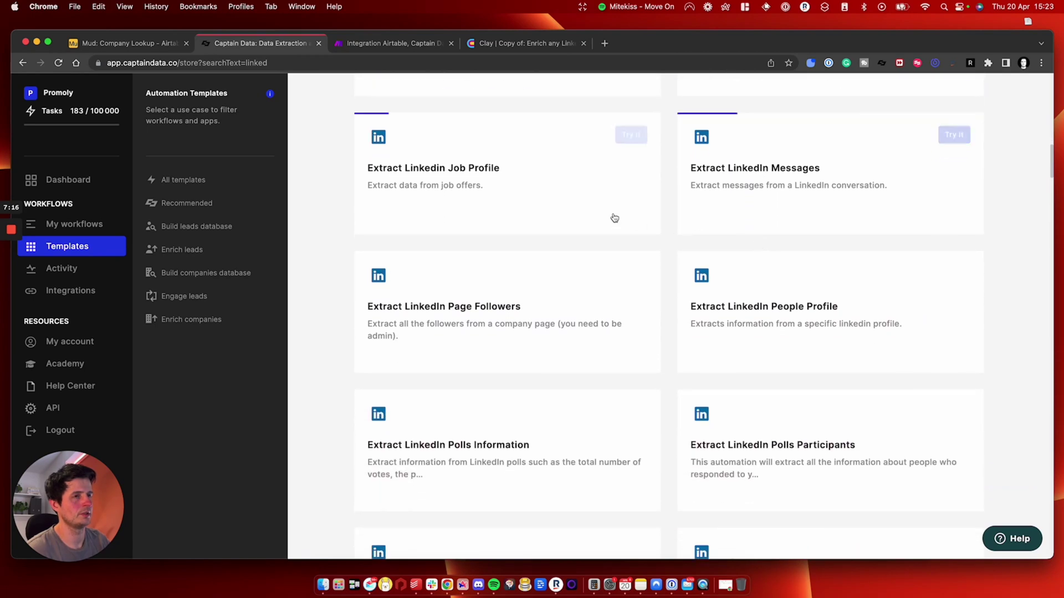
pyautogui.scroll(-2, 598, 195)
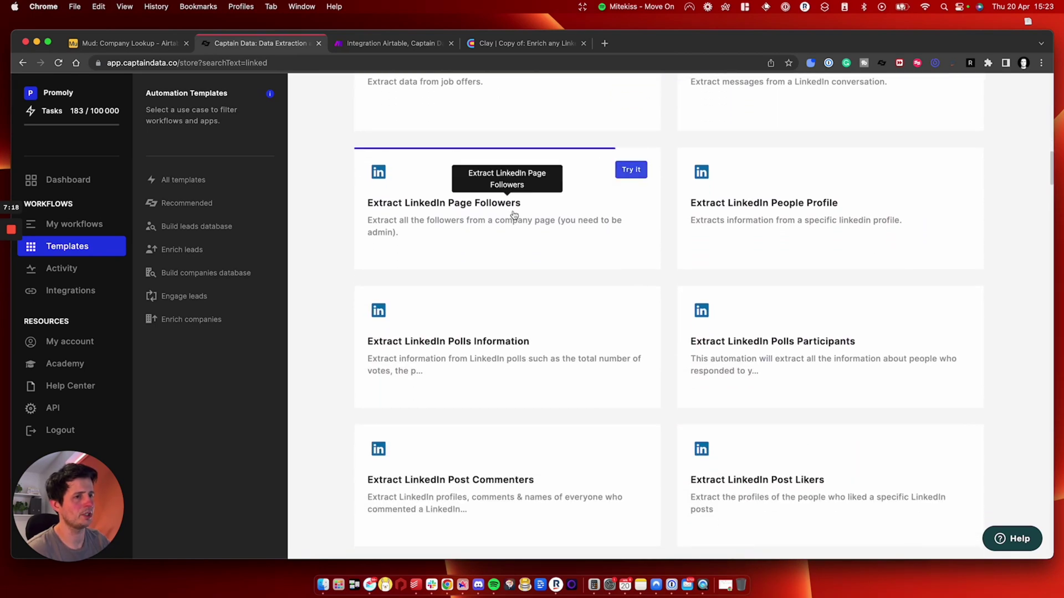
pyautogui.scroll(-4, 392, 253)
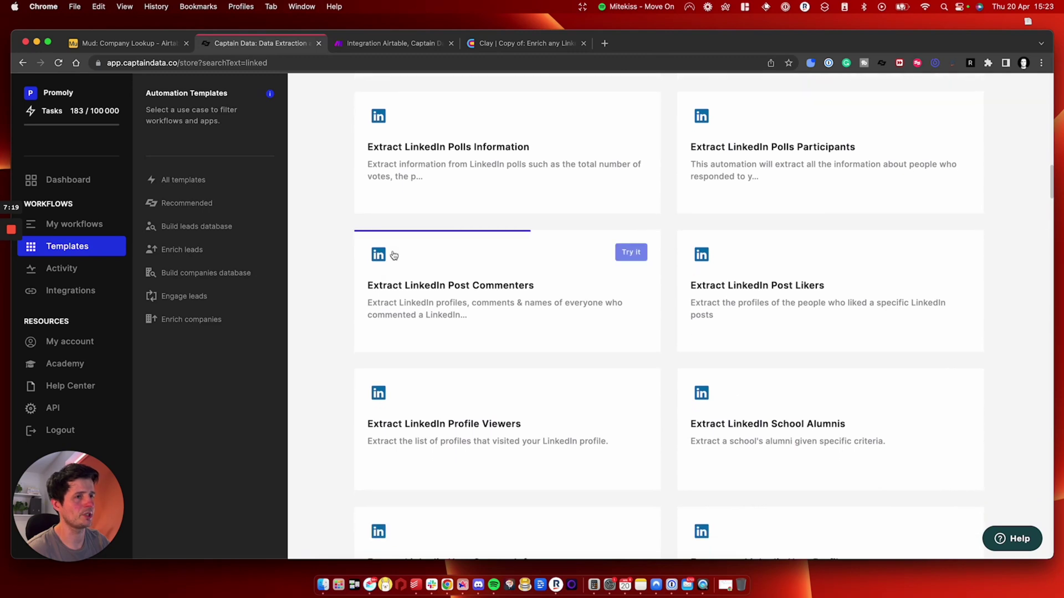
pyautogui.scroll(-8, 394, 255)
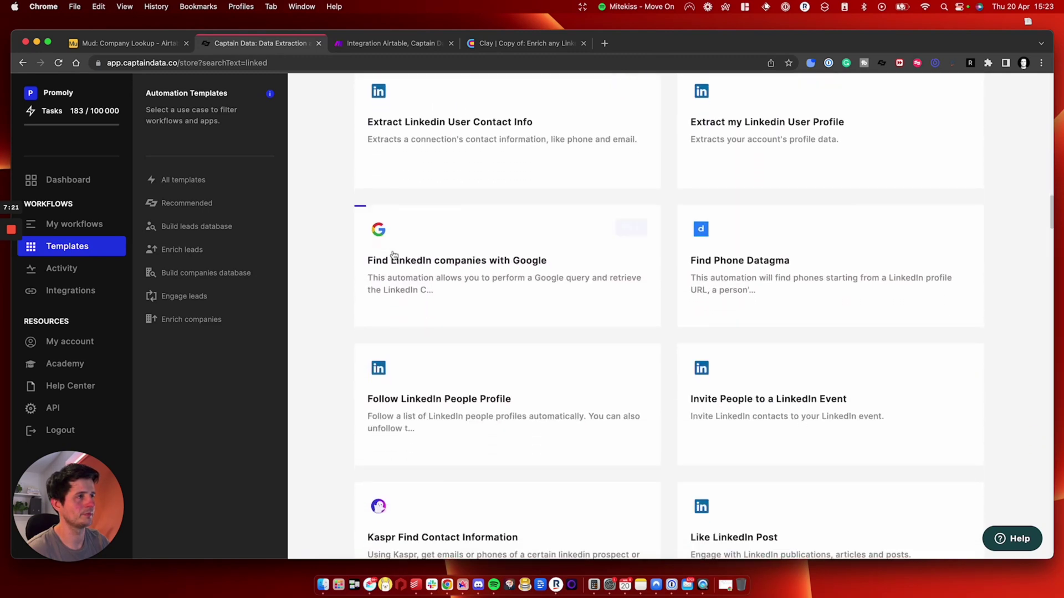
pyautogui.moveTo(793, 155)
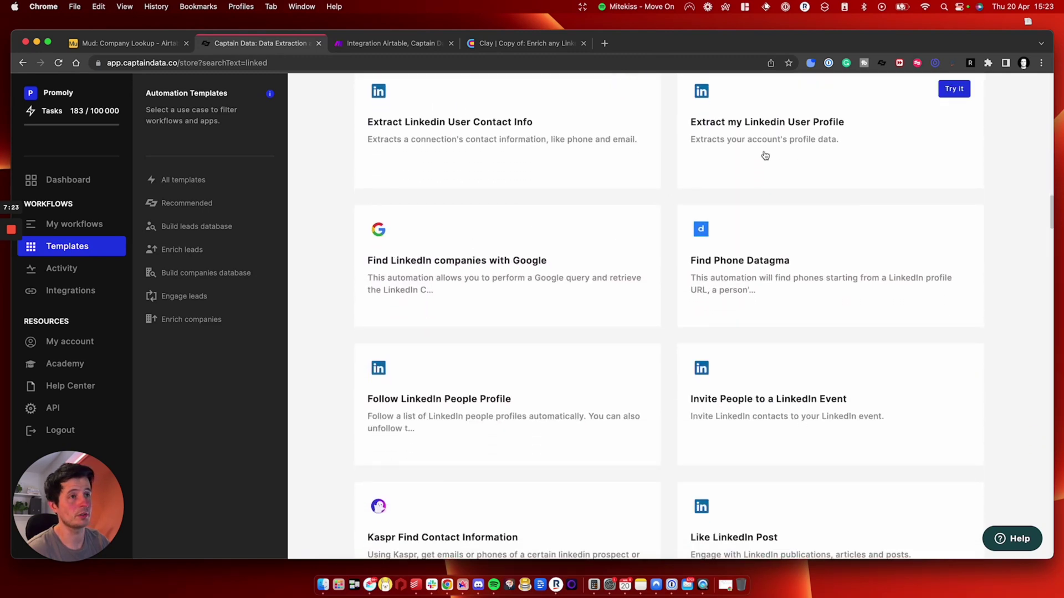
pyautogui.scroll(-9, 506, 184)
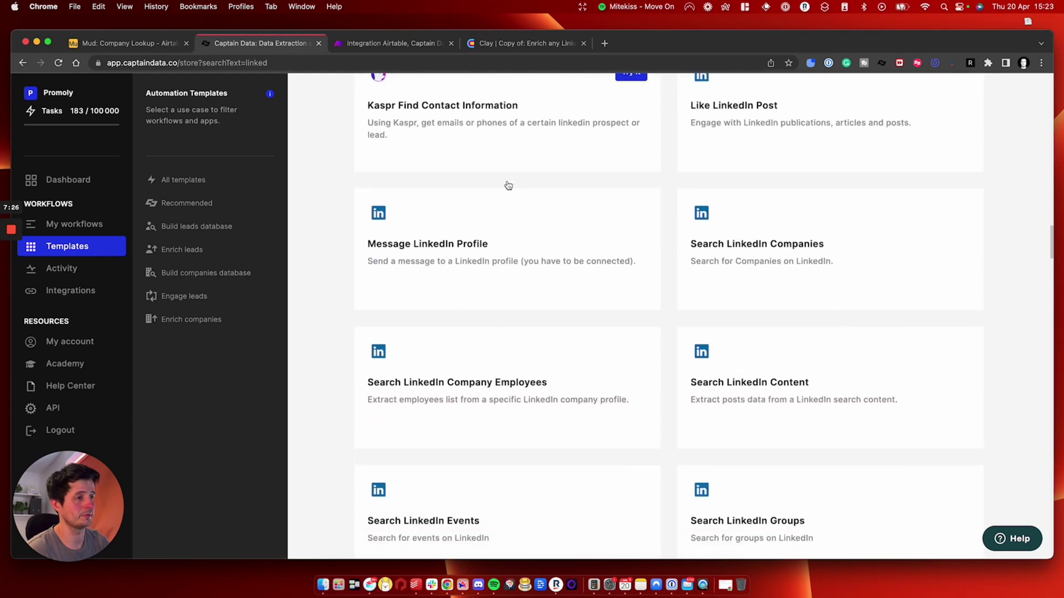
pyautogui.scroll(-2, 508, 185)
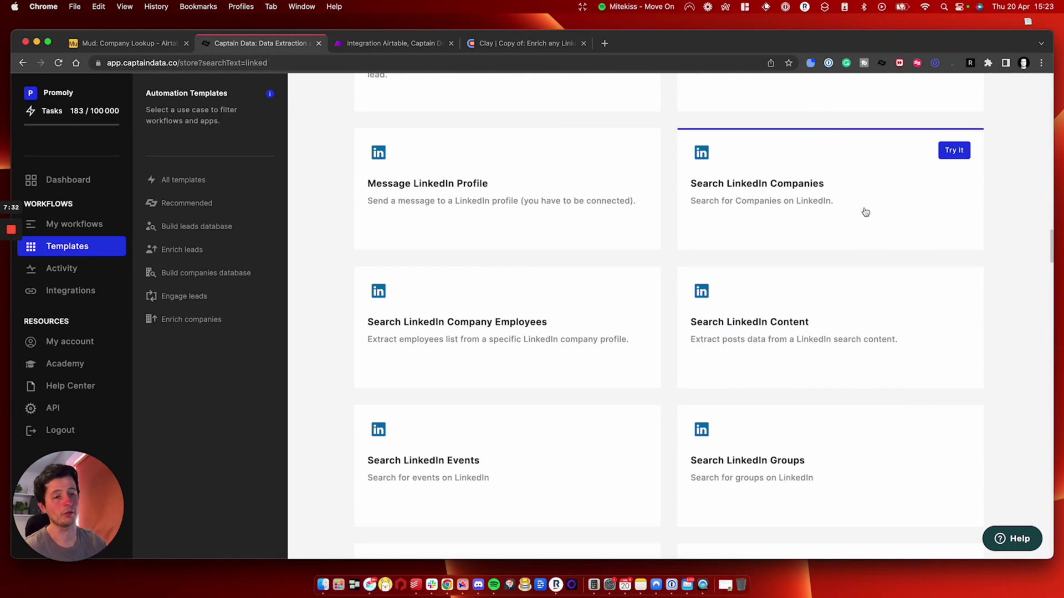
# Return to the Mud: Company Lookup table with Promoly, Growleady and Ford fully enriched
pyautogui.click(173, 43)
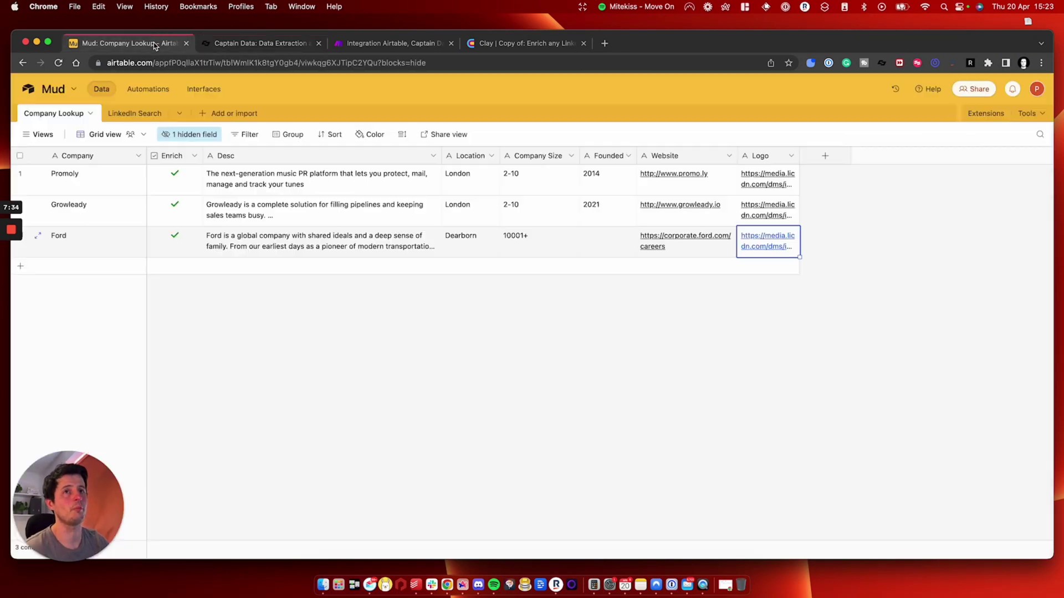